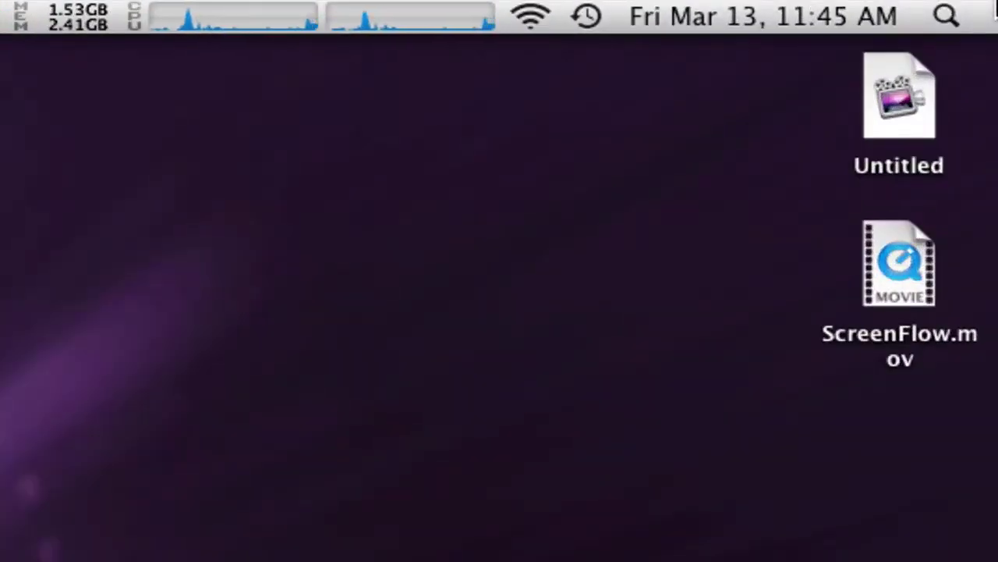
- Open the Calculator and move its window to the upper middle of the desktop
key("super+space")
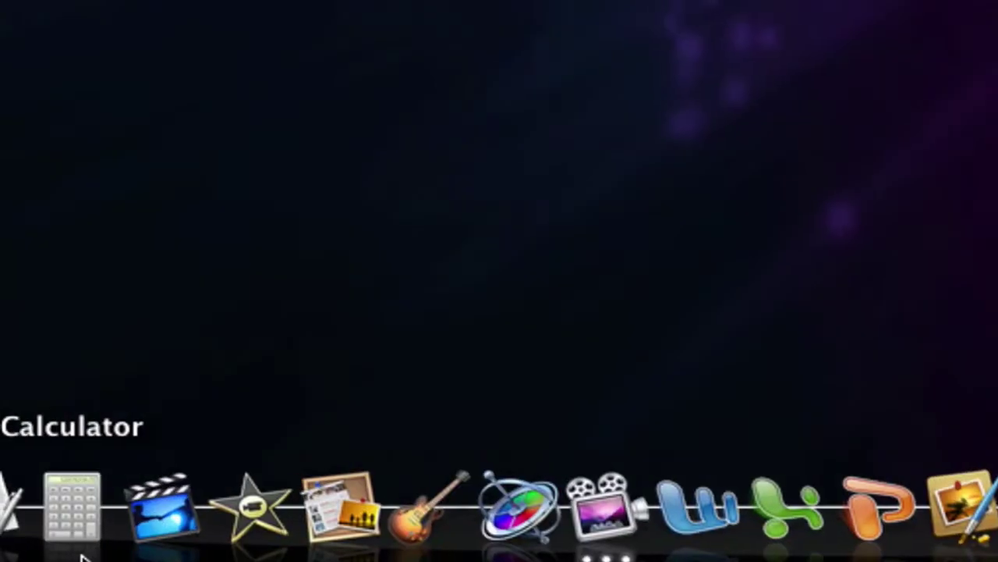
left_click(84, 549)
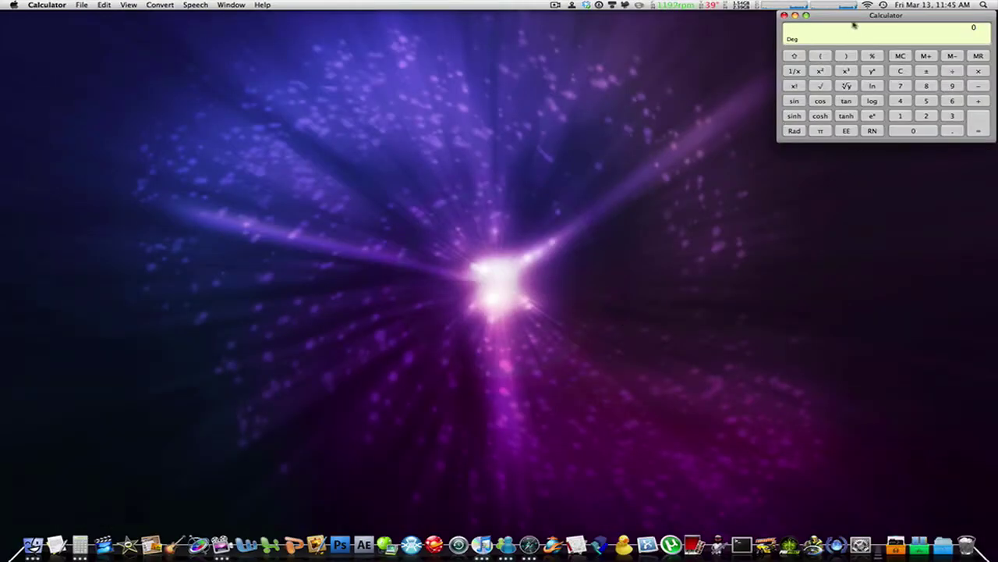
left_click_drag(853, 24, 544, 121)
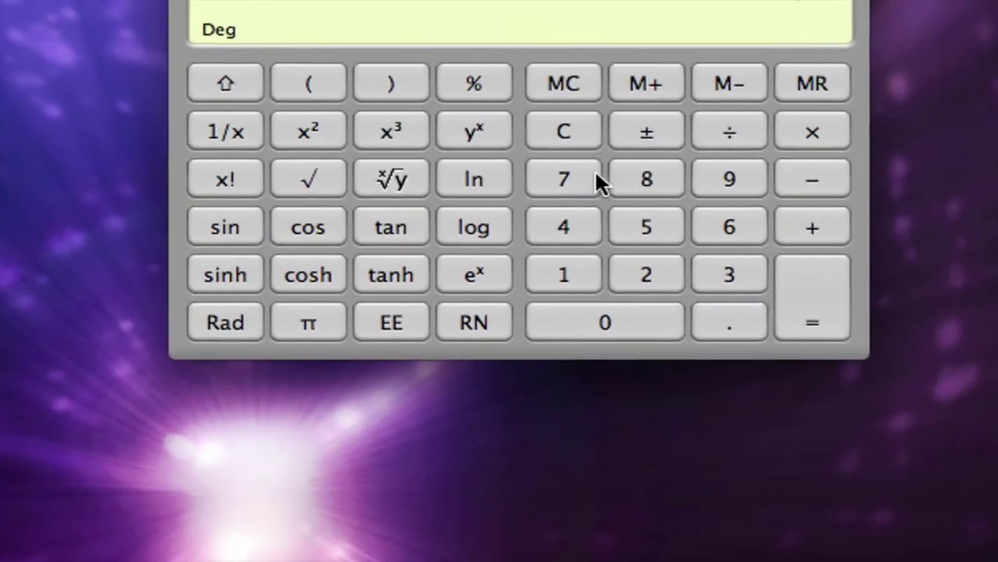
left_click(610, 181)
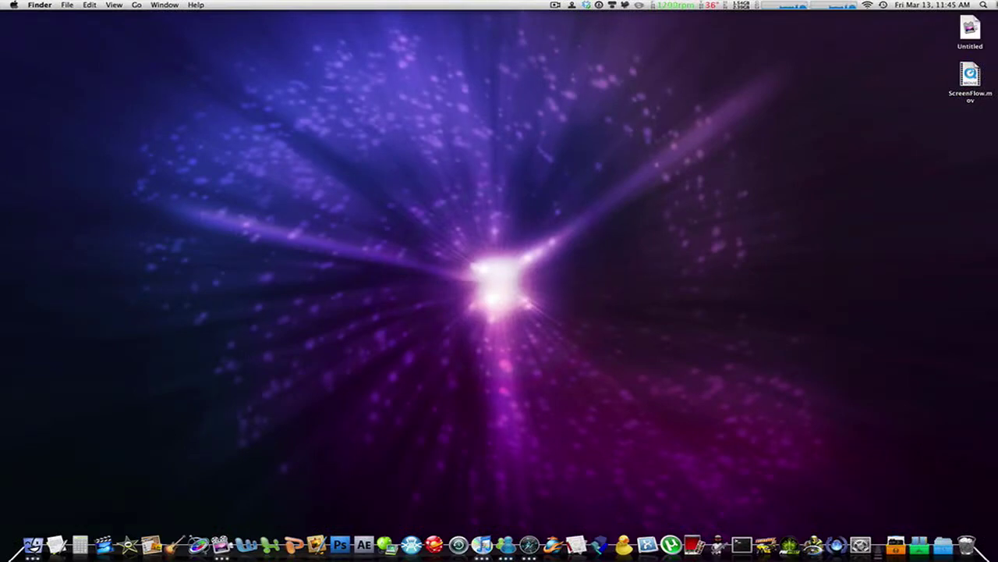
- Calculate 55*12 with Spotlight
left_click(986, 5)
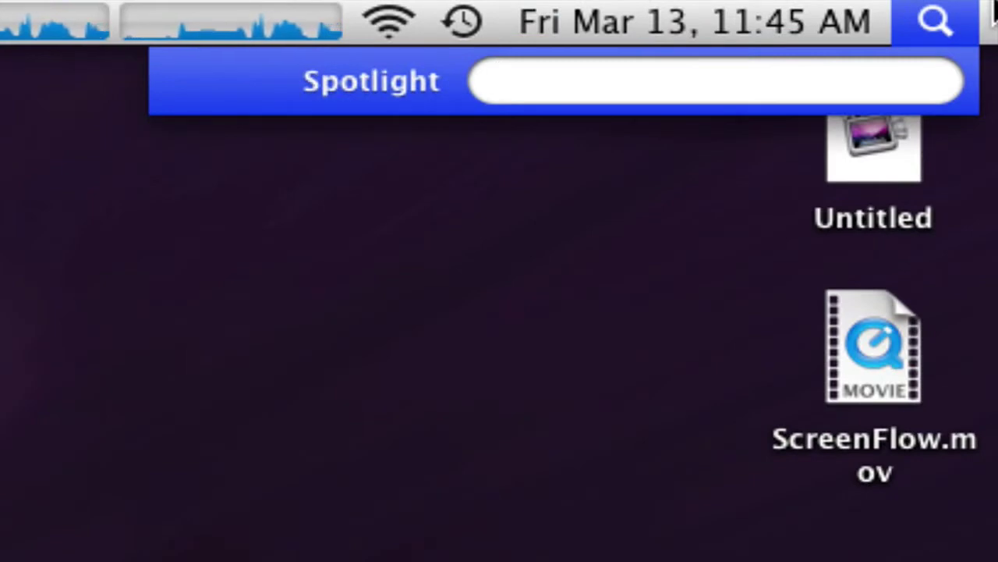
type("5")
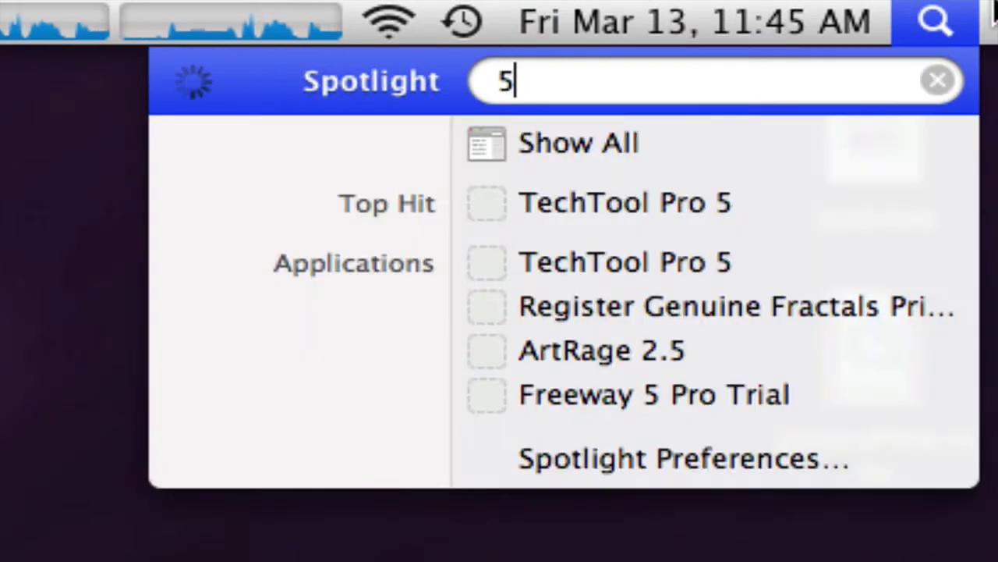
type("5*")
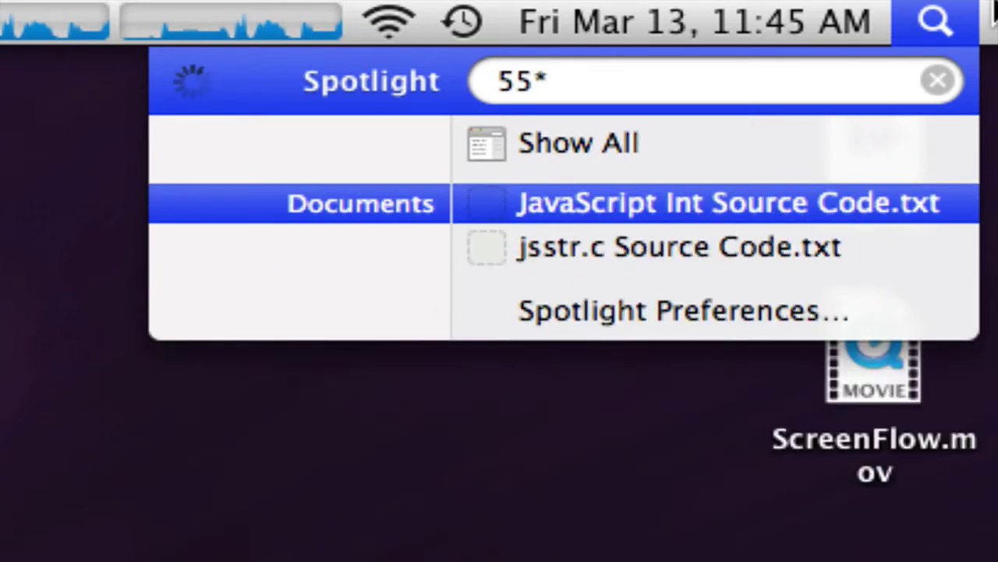
type("12")
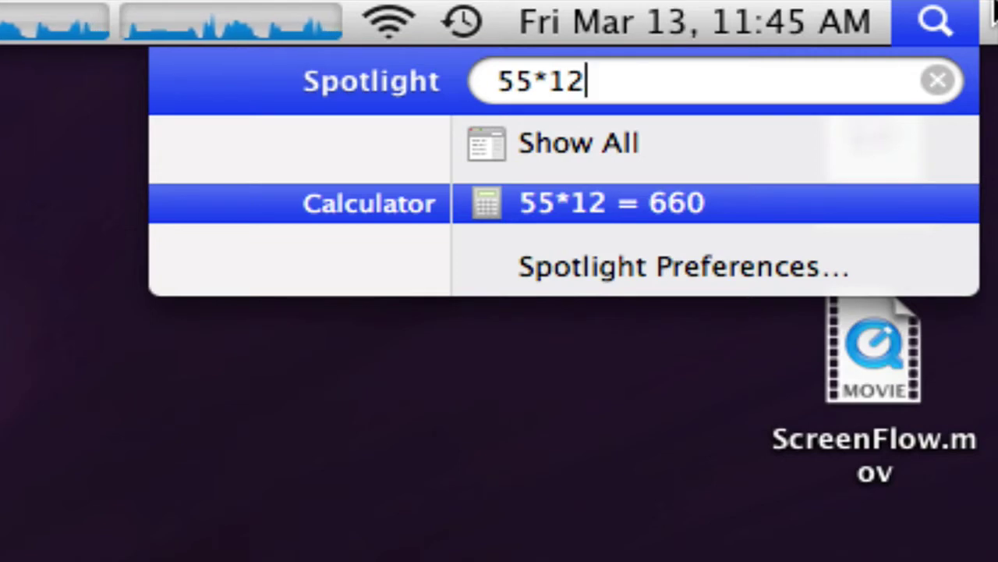
- Replace the Spotlight calculation with the operators /*-+ and dismiss the search
key("BackSpace")
key("BackSpace")
key("BackSpace")
key("BackSpace")
key("BackSpace")
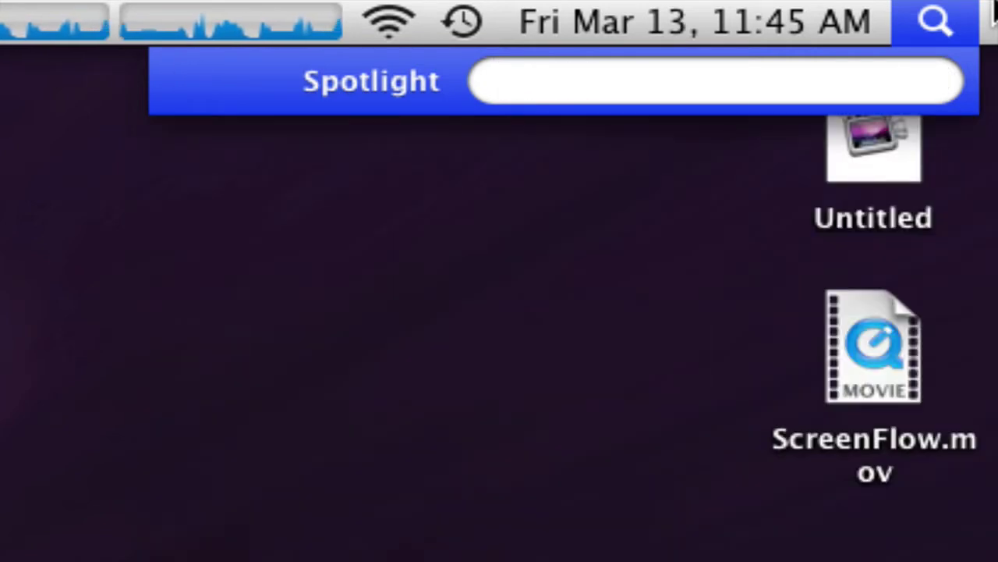
type("/*-")
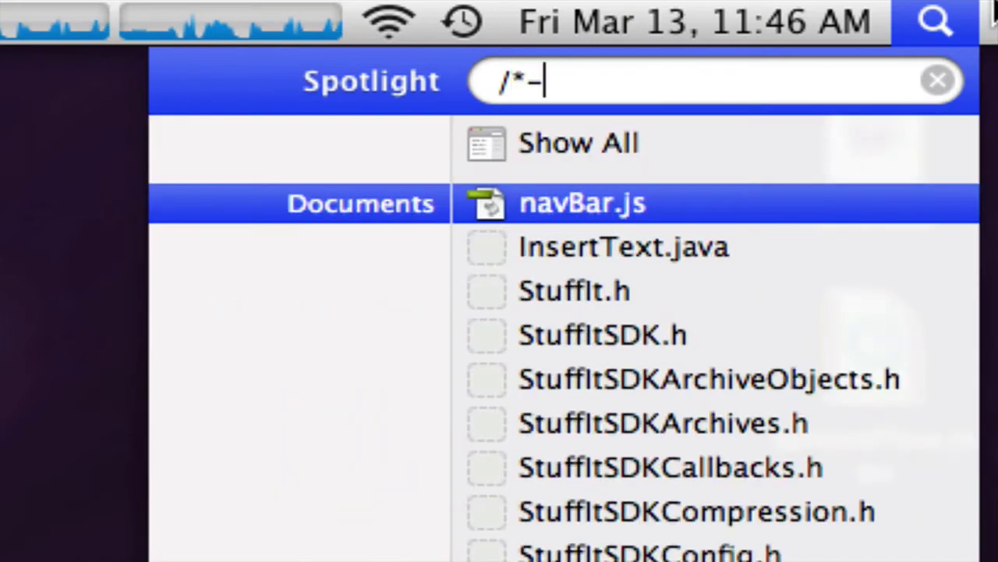
type("+")
key("Escape")
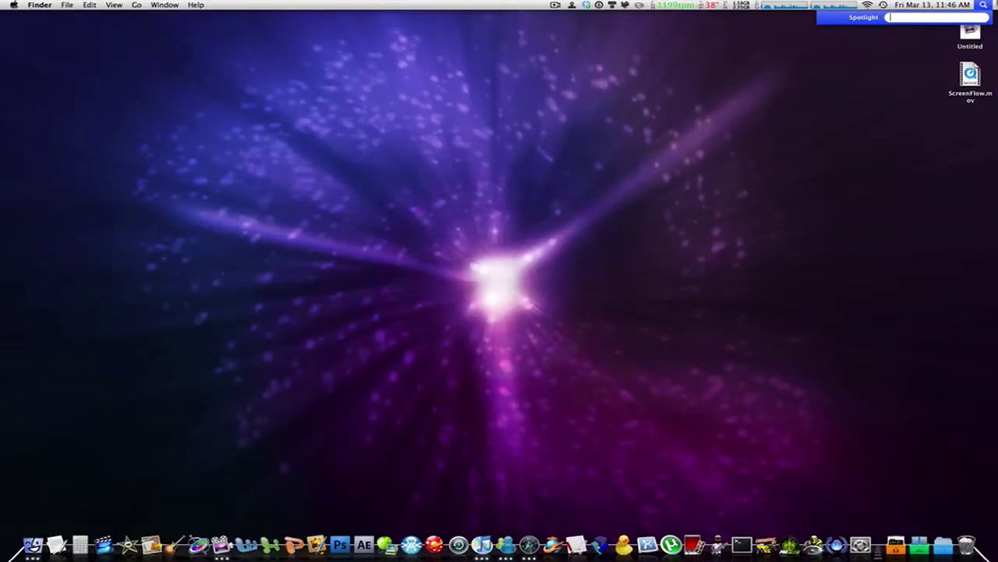
key("Escape")
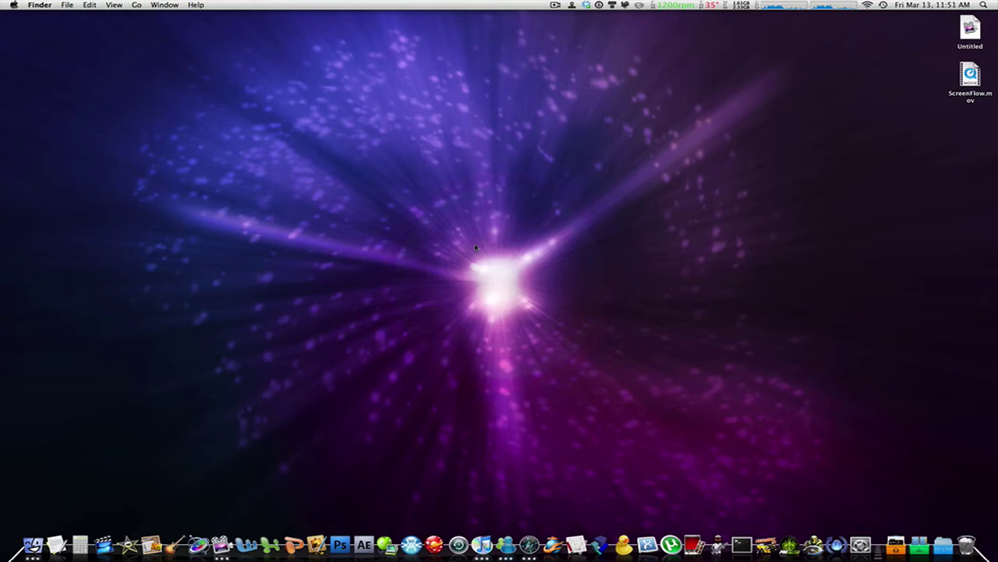
- Switch back and forth through the neighbouring desktop spaces in the first row
key("ctrl+Right")
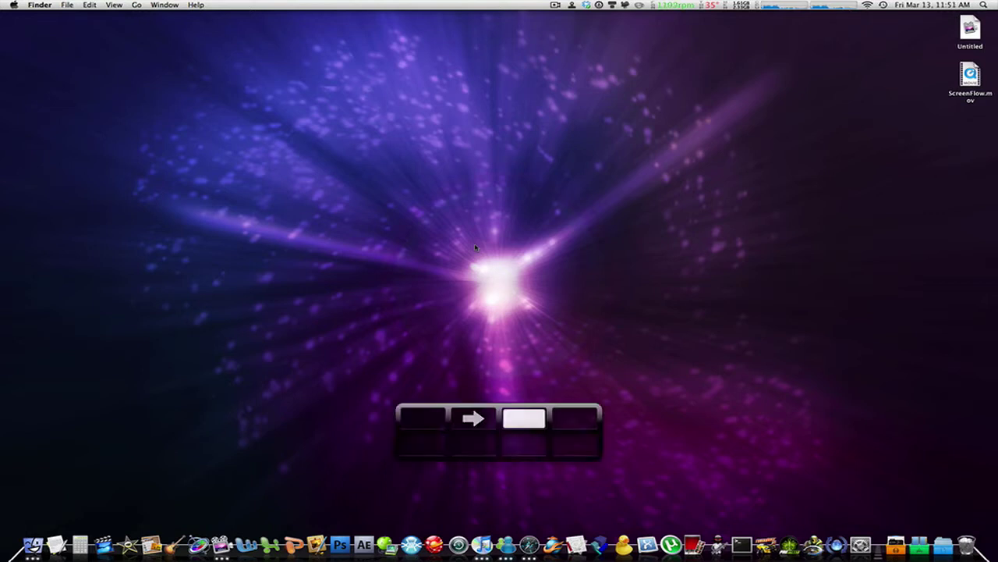
key("ctrl+Left")
key("ctrl+Left")
key("ctrl+Left")
key("ctrl+Right")
key("ctrl+Right")
key("ctrl+Right")
key("ctrl+Left")
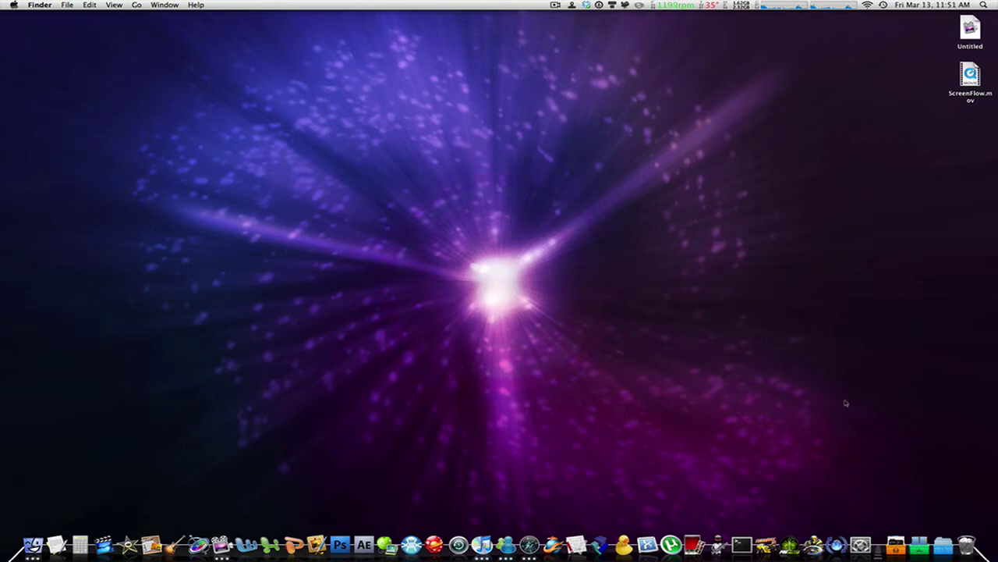
- Open the Exposé & Spaces settings in System Preferences
left_click(860, 545)
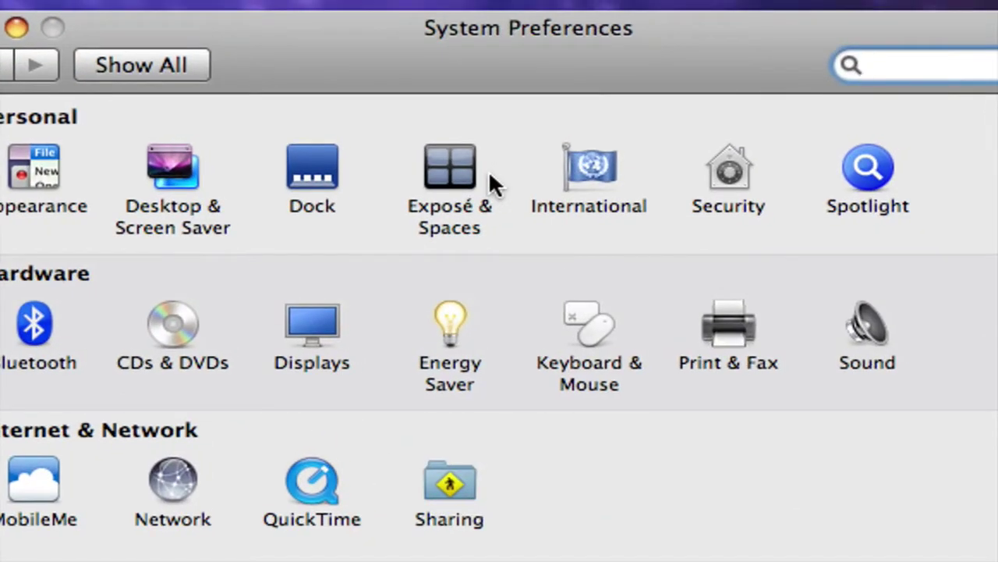
left_click(460, 173)
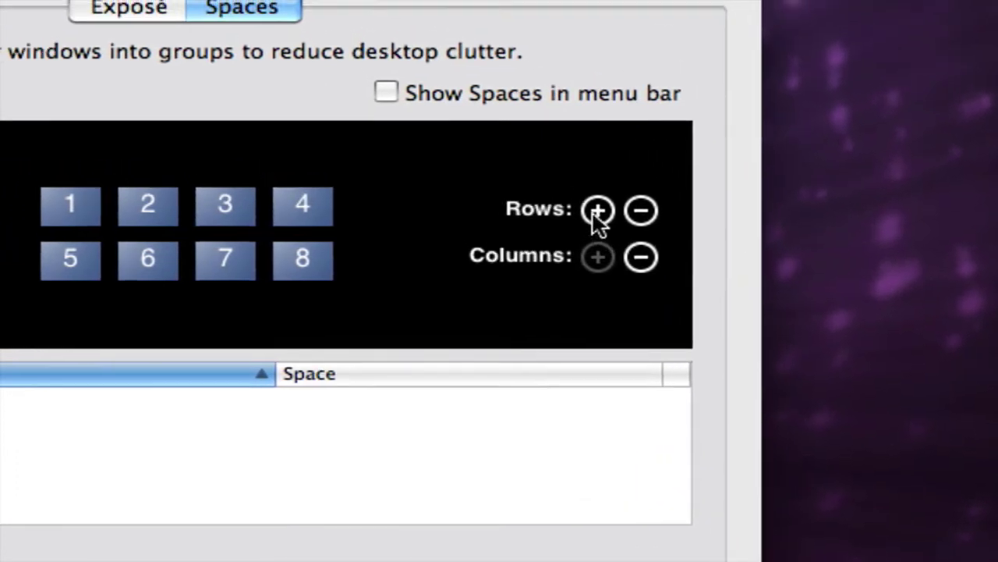
- Add two rows to the spaces grid and remove both again
left_click(595, 213)
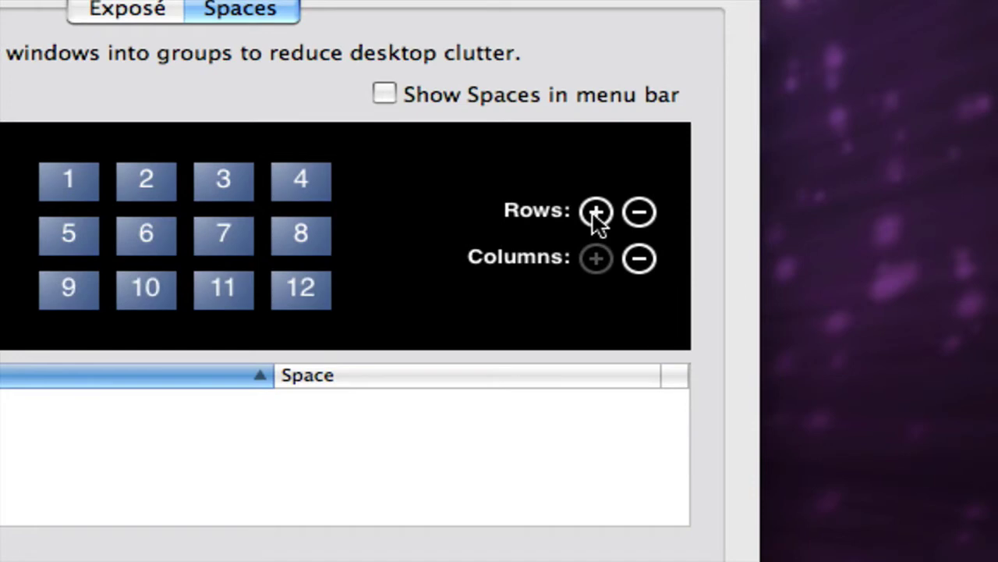
left_click(595, 212)
left_click(638, 212)
left_click(639, 213)
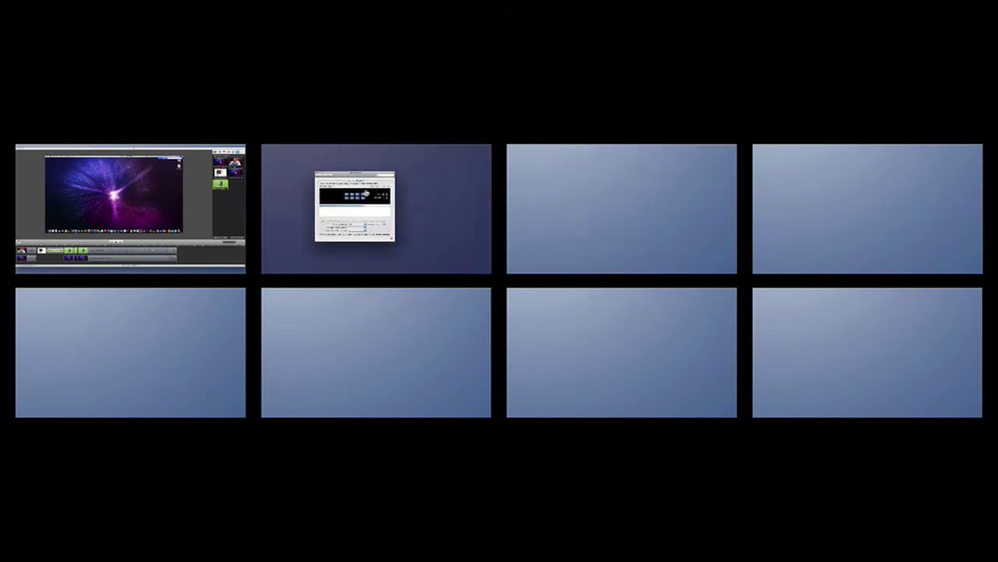
- Go from the spaces overview to the space holding the preferences window and switch back and forth between its neighbouring spaces
left_click(365, 192)
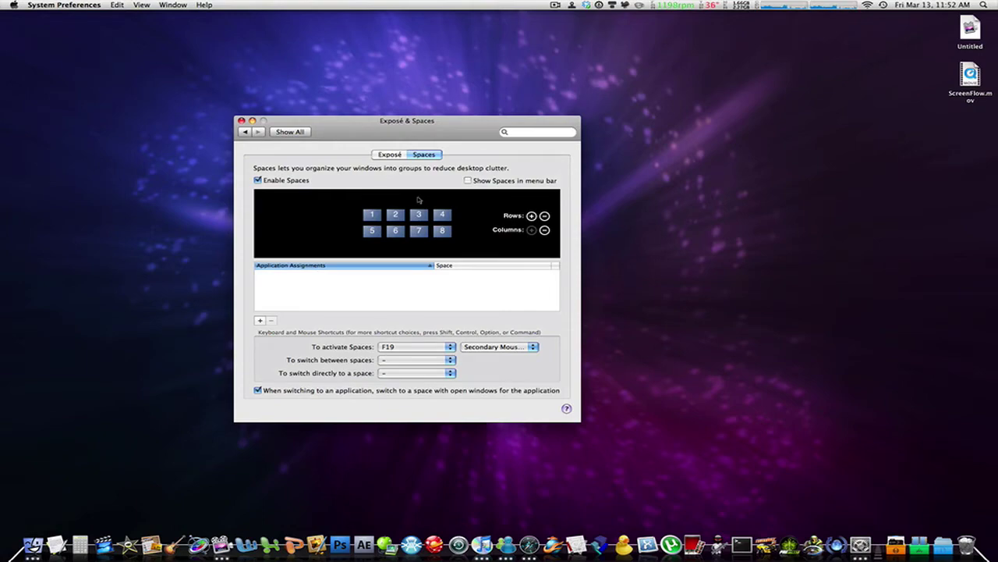
key("ctrl+Right")
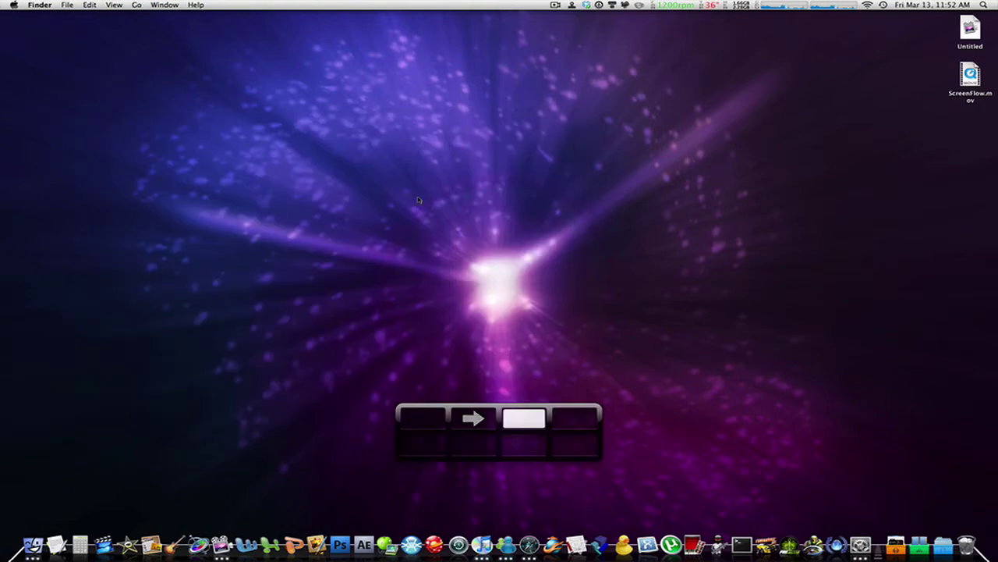
key("ctrl+Left")
key("ctrl+Left")
key("ctrl+Right")
key("ctrl+Right")
key("ctrl+Left")
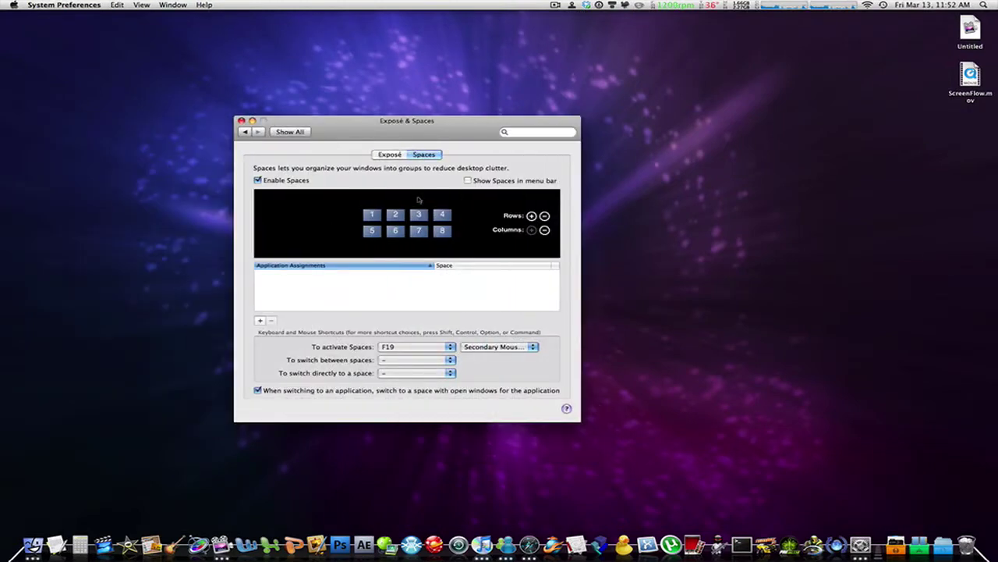
key("ctrl+Left")
key("ctrl+Right")
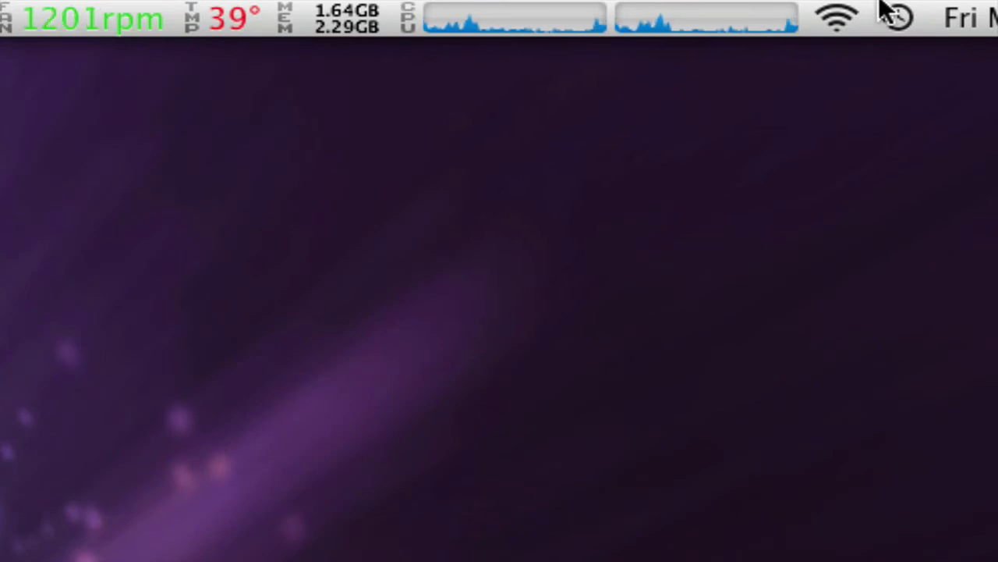
- Inspect the AirPort network options and the extended connection details such as channel, RSSI and transmit rate
left_click(877, 9)
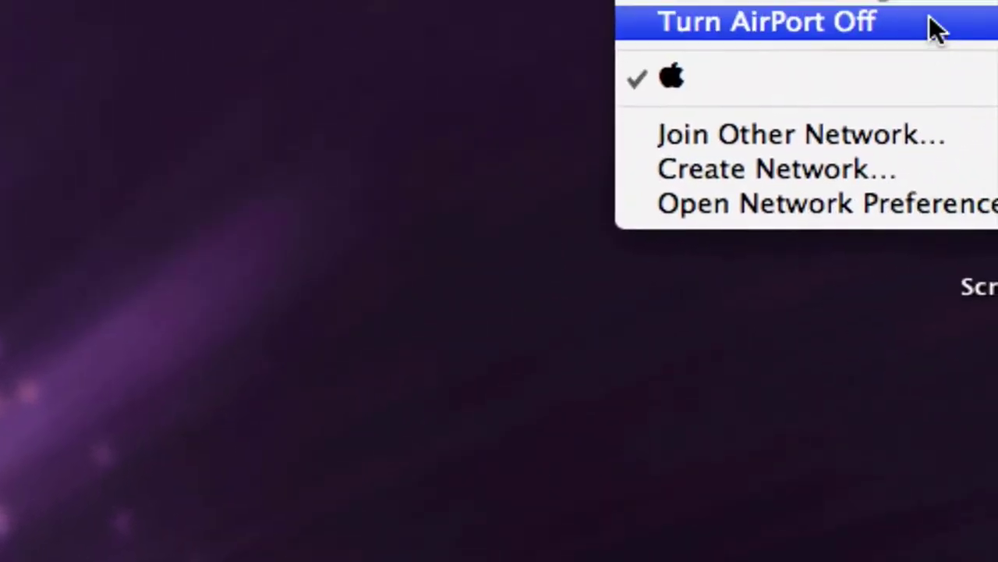
left_click(945, 8)
left_click(945, 16)
left_click(598, 2)
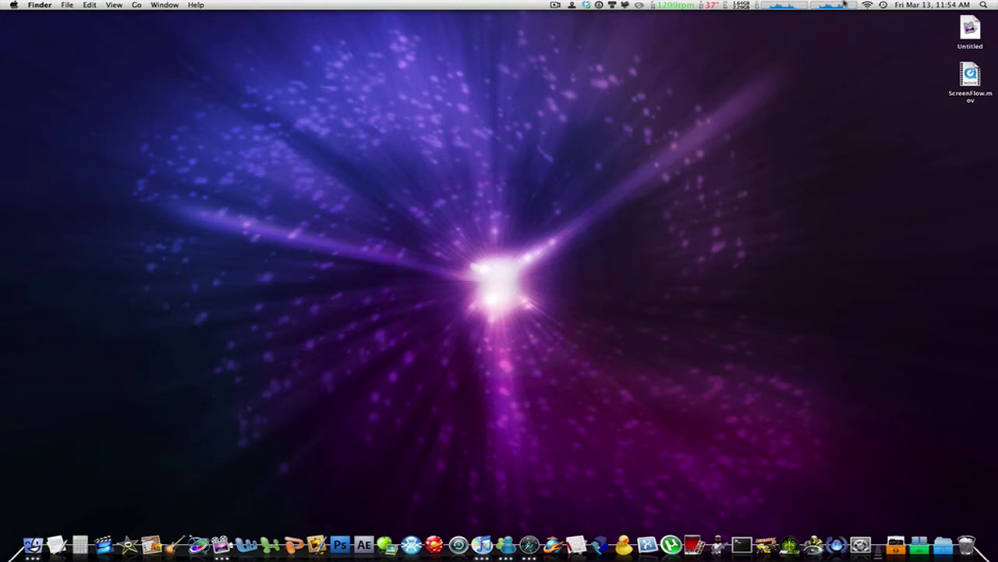
left_click(868, 5)
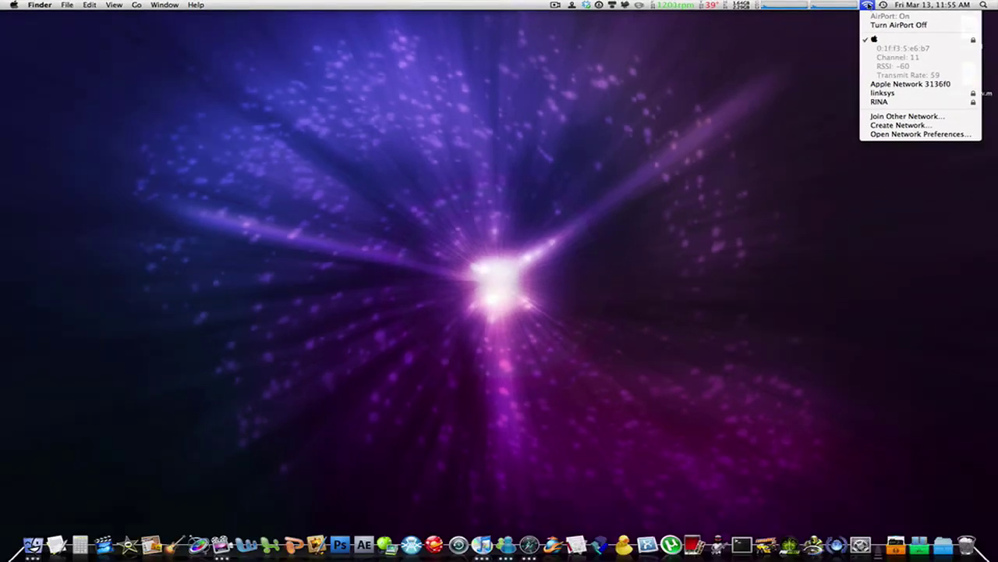
left_click(678, 152)
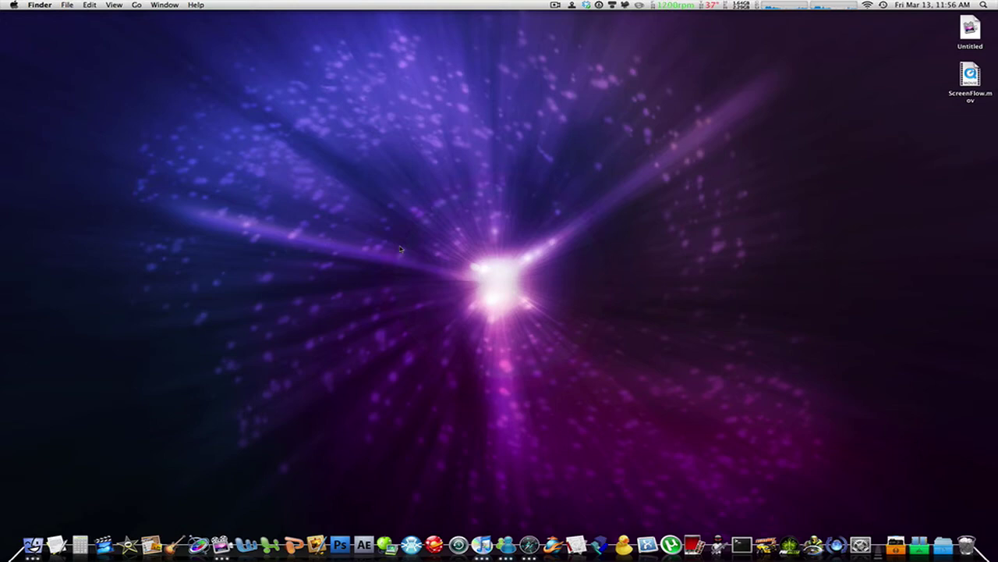
- Open System Profiler directly from the Apple menu, browse its hardware, network and software categories, and quit it
left_click(13, 5)
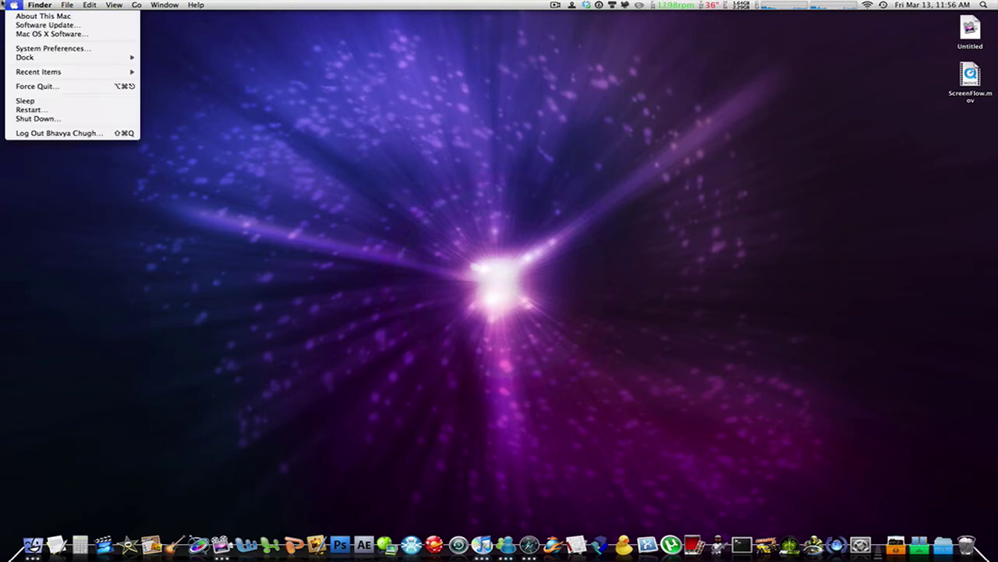
left_click(42, 16)
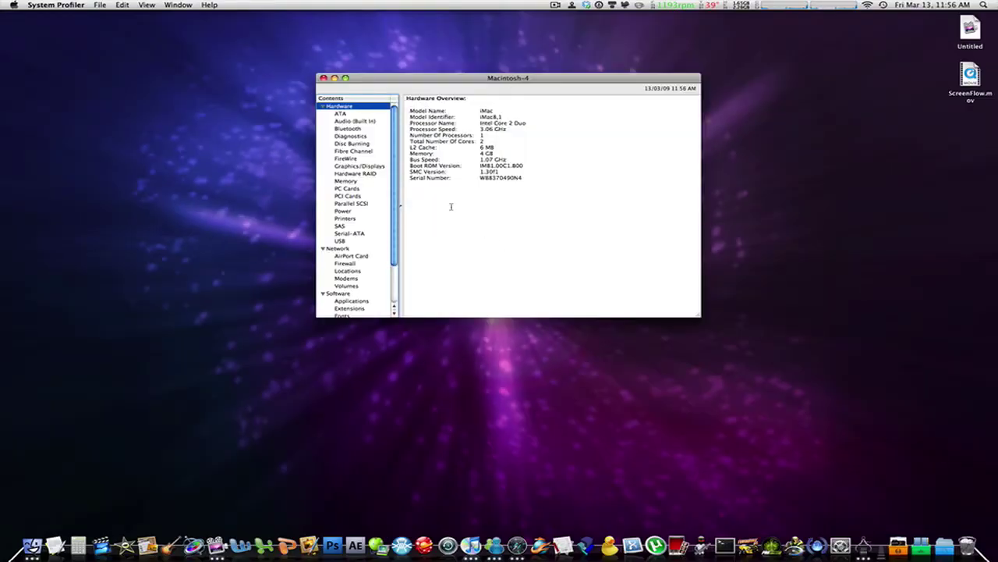
scroll(373, 152, "down", 3)
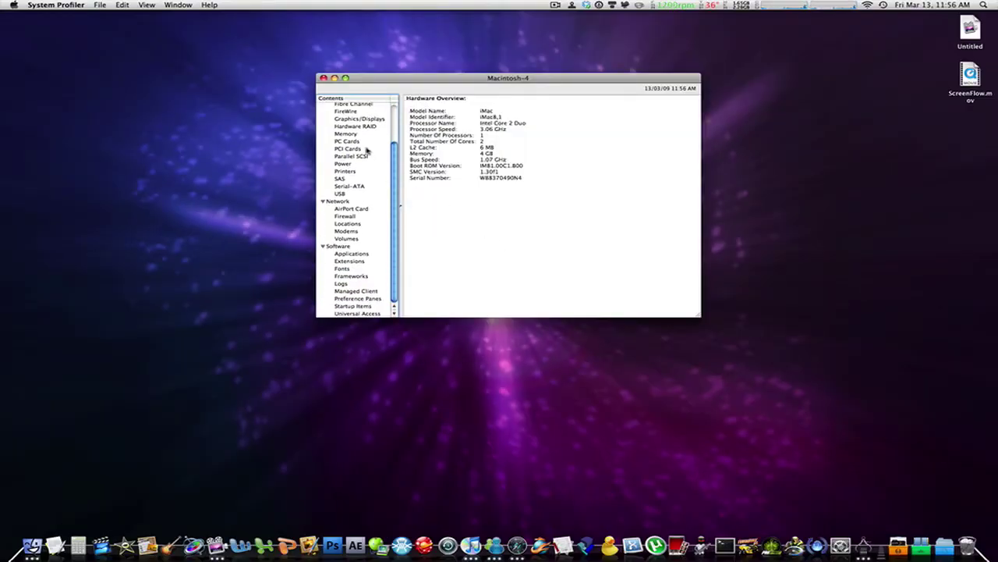
scroll(368, 150, "up", 3)
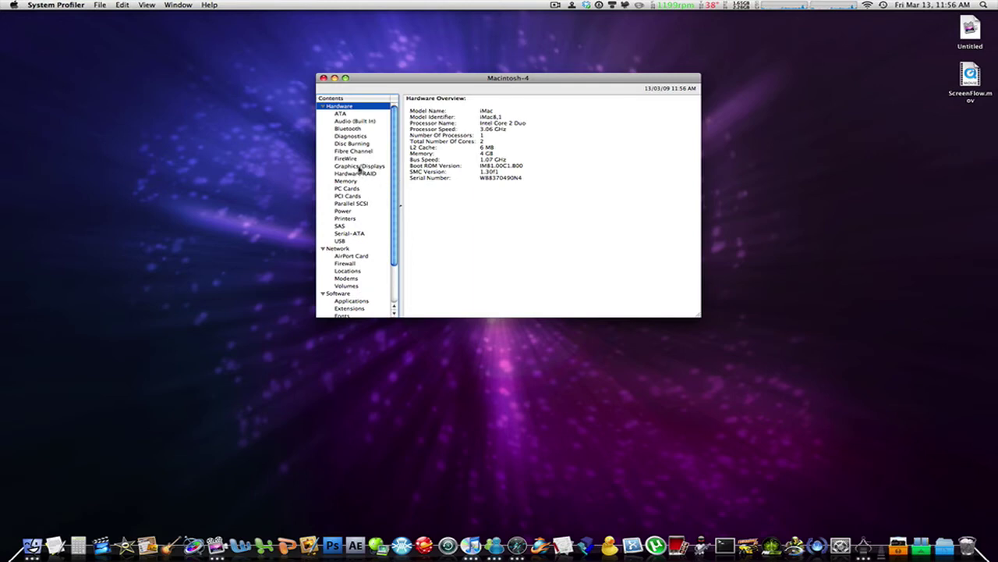
scroll(359, 168, "down", 3)
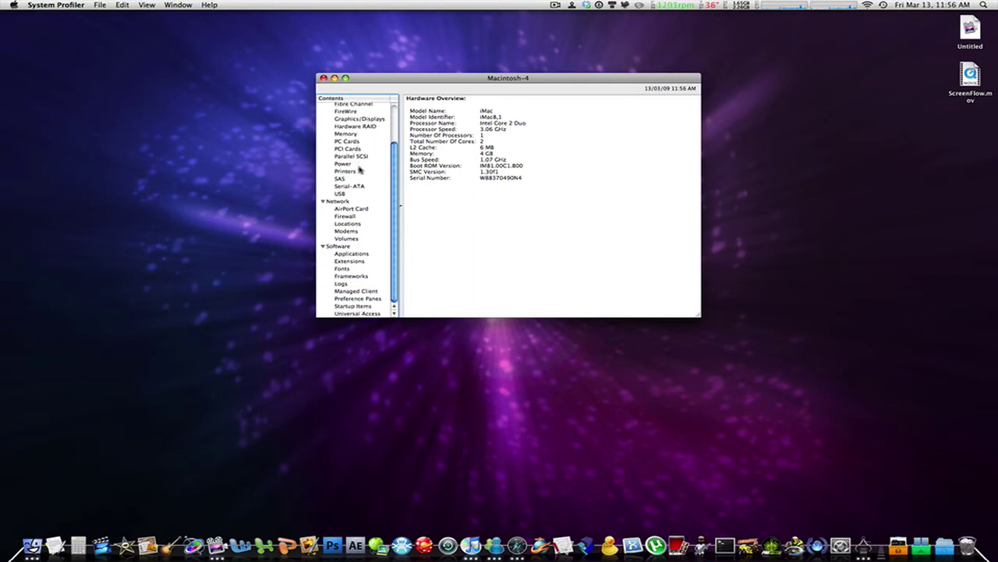
scroll(361, 169, "up", 3)
key("super+q")
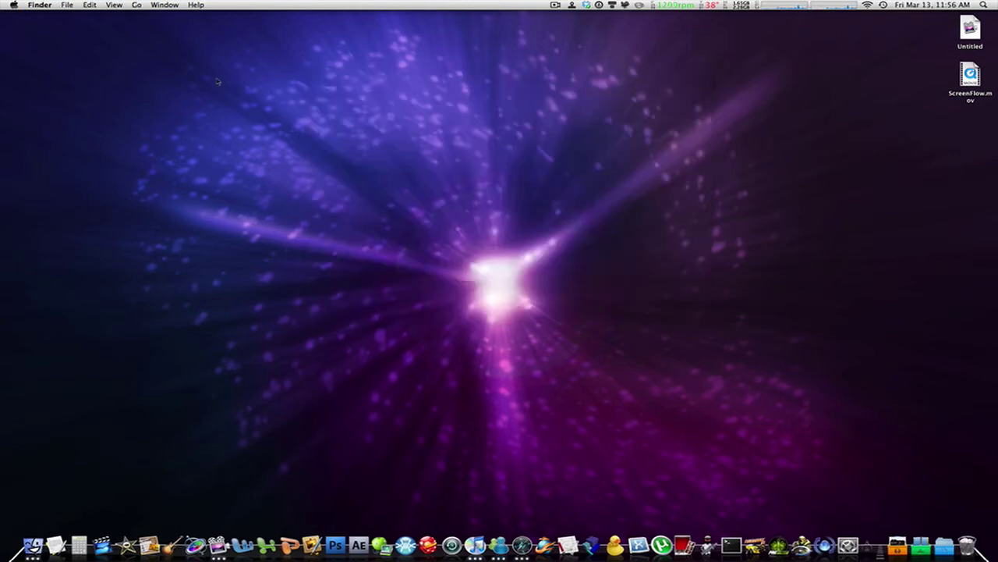
- Display the About This Mac summary and open the full system report from it
left_click(3, 3)
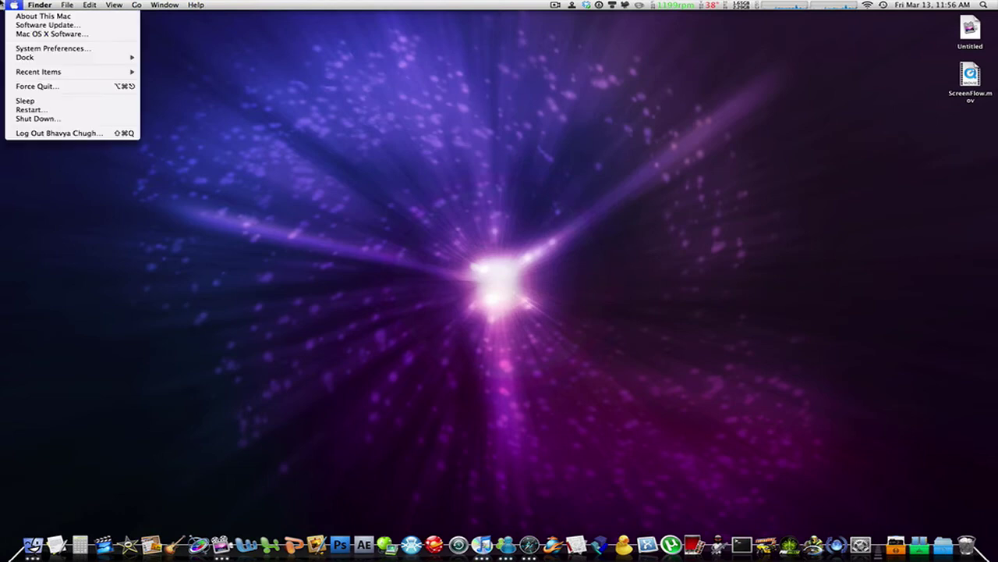
left_click(23, 15)
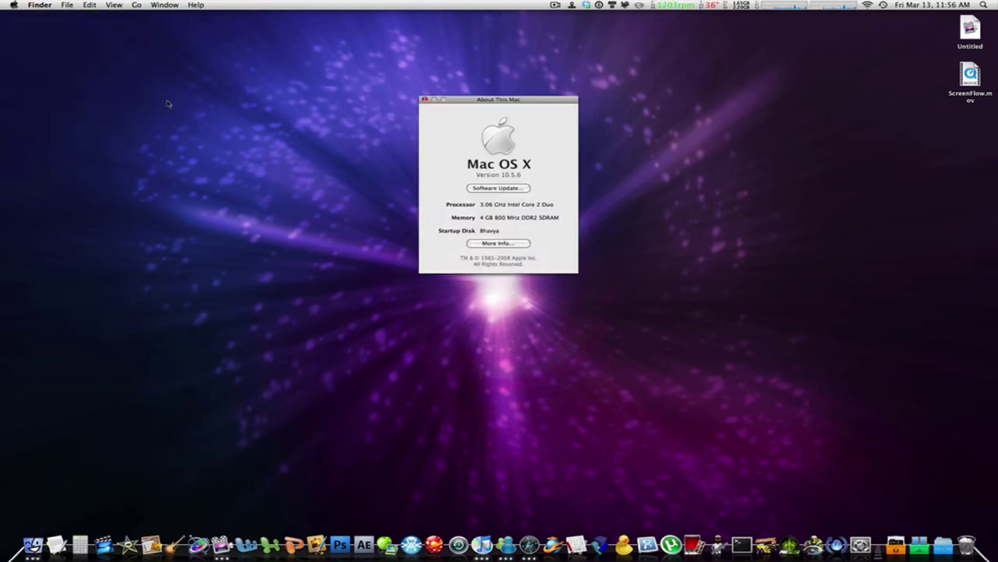
left_click(479, 244)
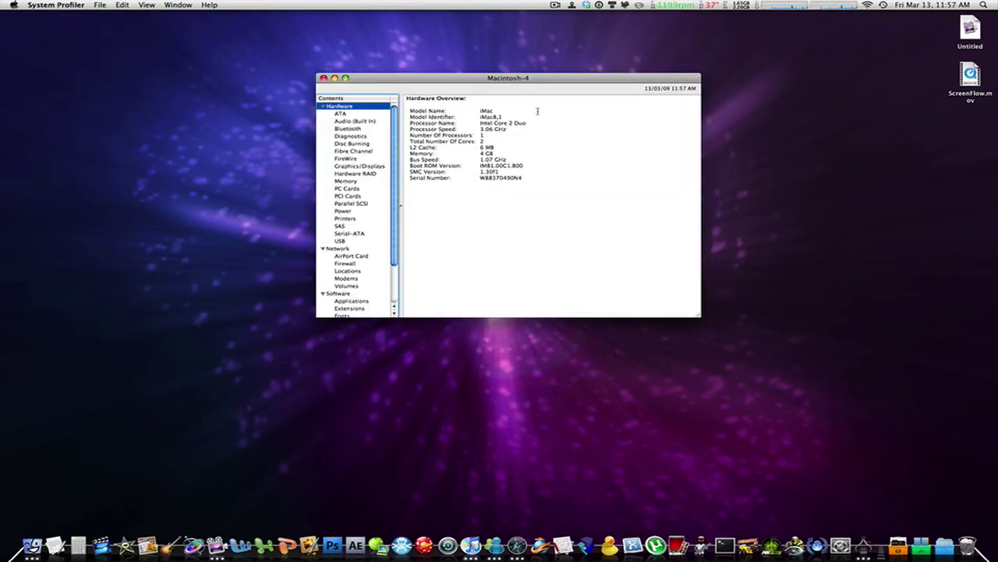
- Quit the system report, reopen System Profiler directly from the Apple menu without going through About This Mac, and quit it again
key("super+q")
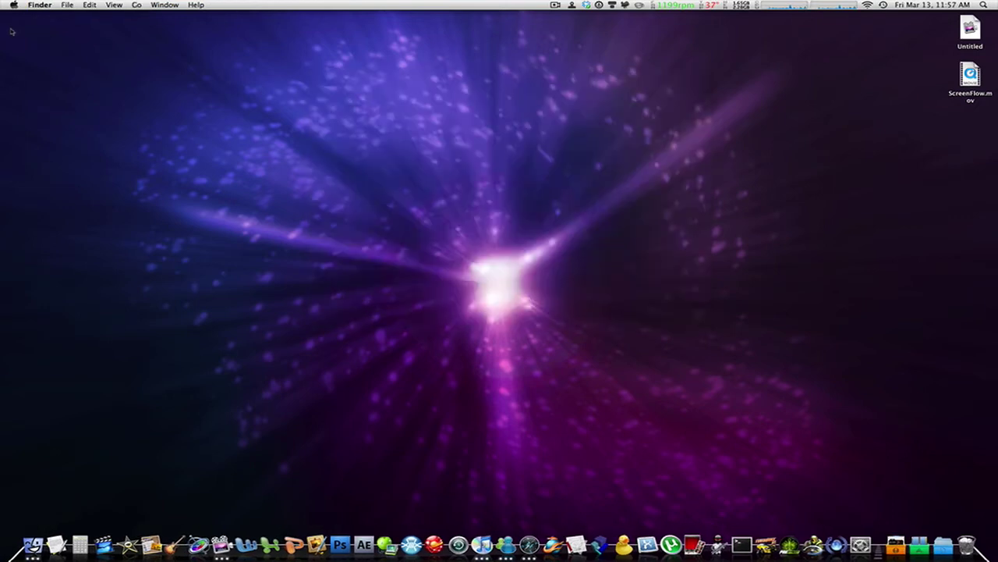
left_click(14, 5)
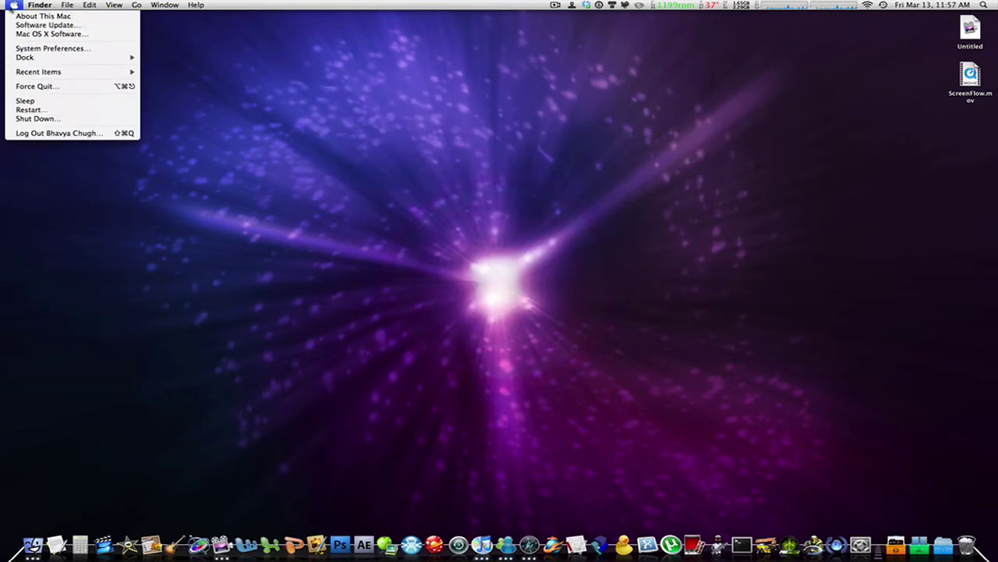
key("alt")
left_click(23, 17)
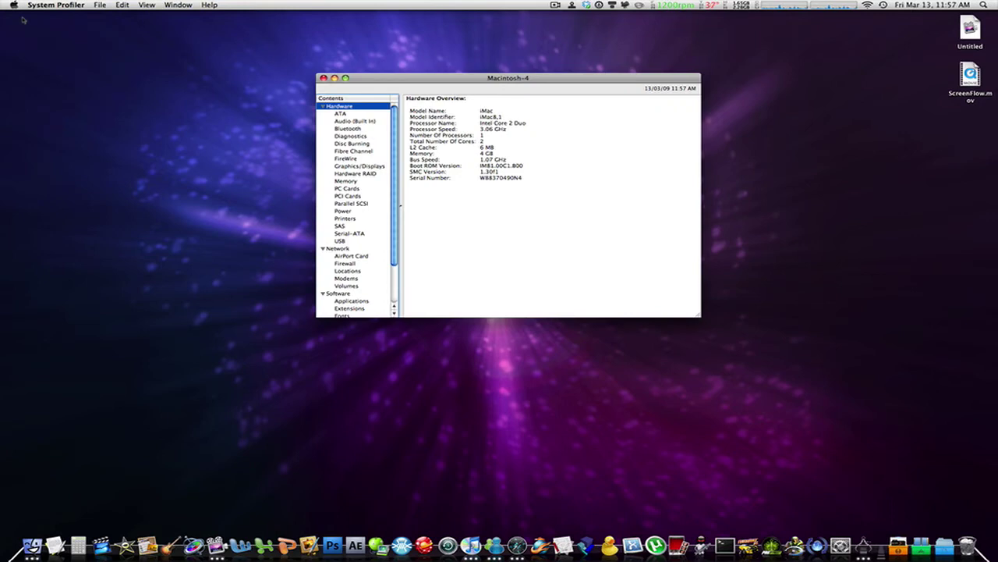
key("super+q")
- Display the About This Mac summary and close it
left_click(14, 5)
left_click(35, 15)
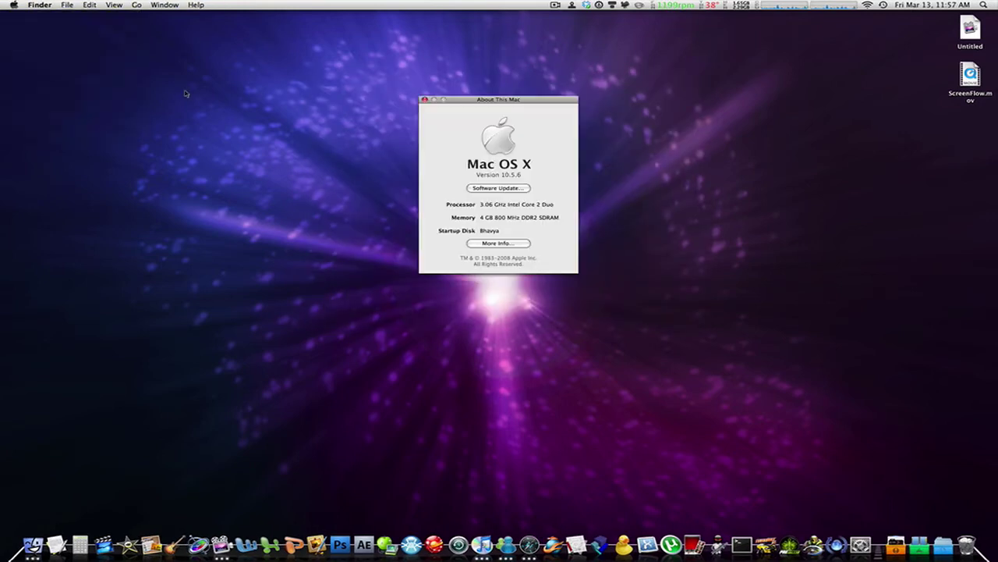
left_click(425, 100)
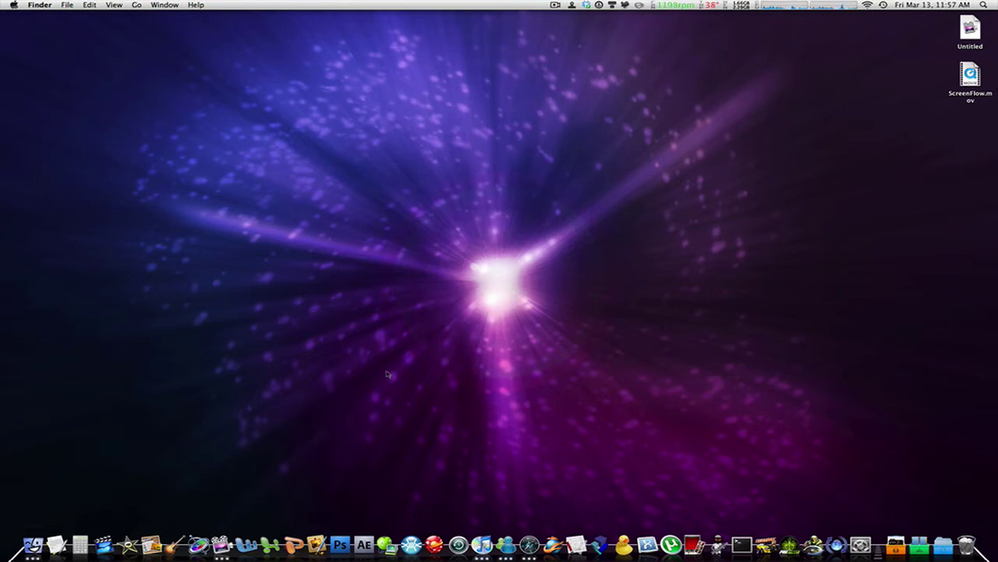
- Open the Applications folder and show its view options in the middle of the folder window
key("super+shift+a")
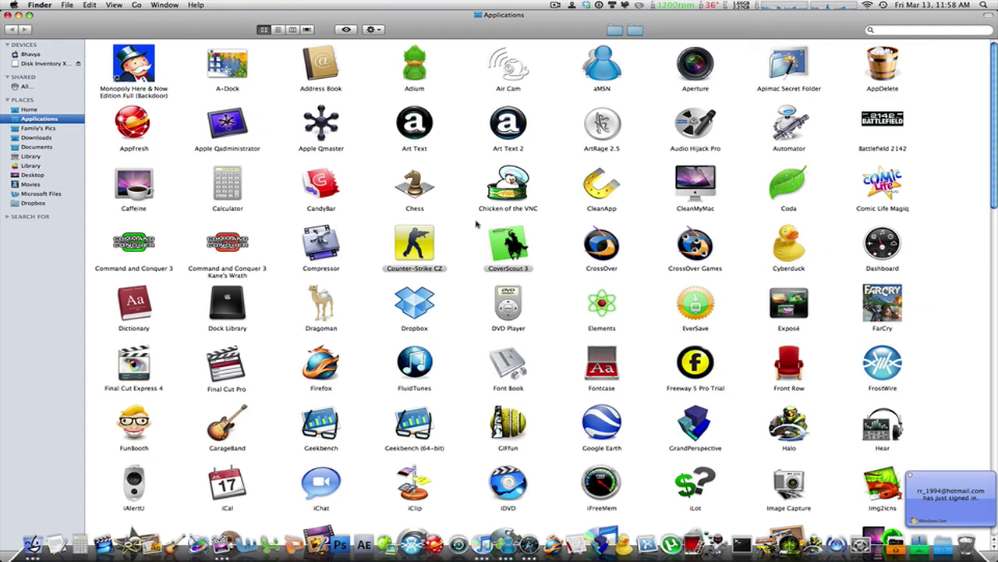
scroll(476, 225, "down", 3)
scroll(477, 225, "up", 3)
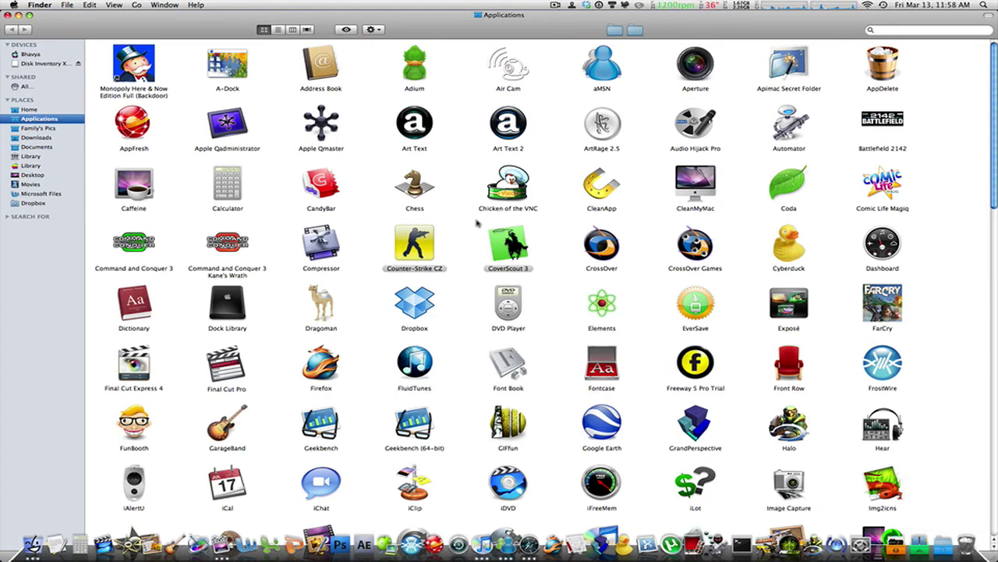
key("super+j")
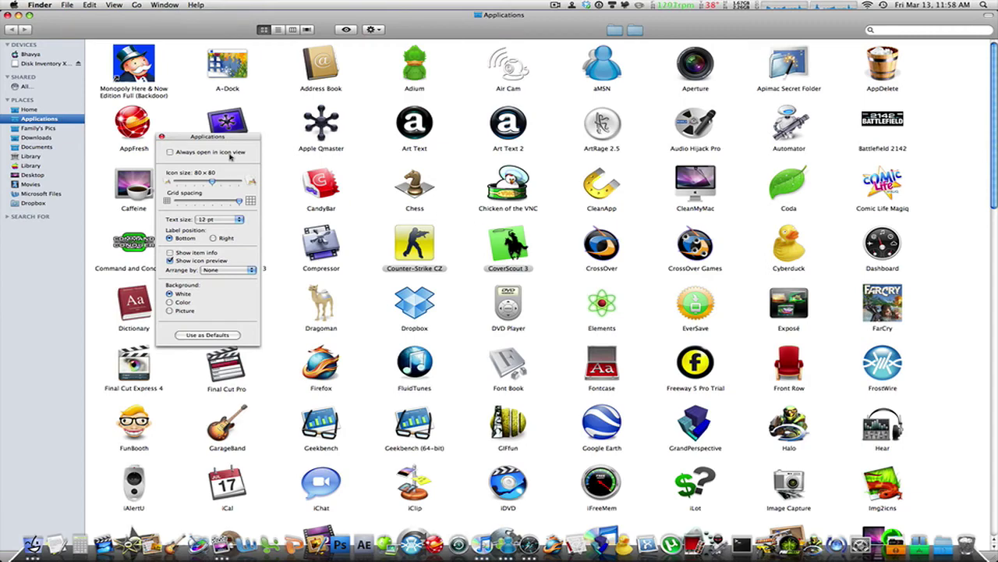
left_click_drag(230, 138, 509, 152)
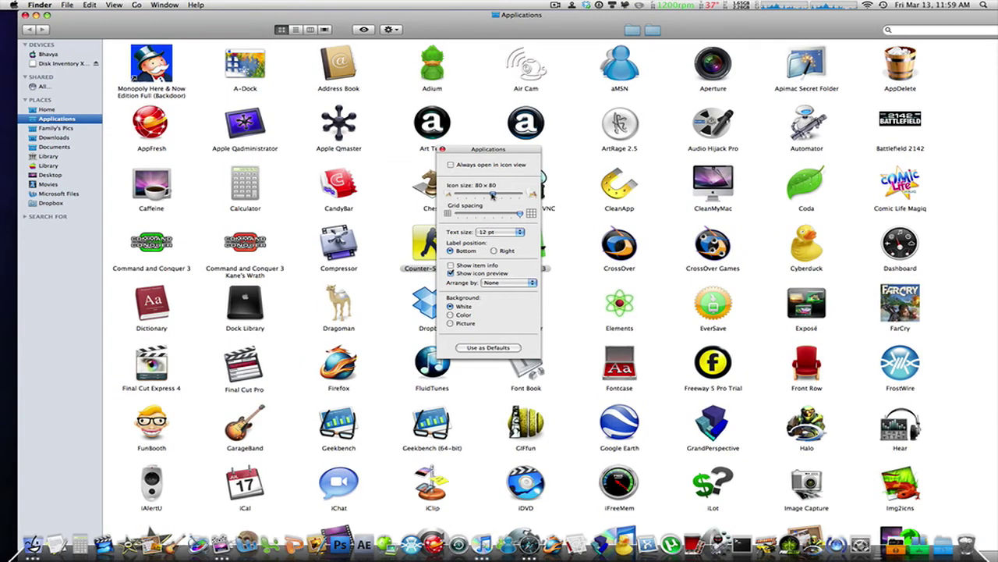
- Try an icon size of 40 × 40, restore it to 80 × 80, and adjust the grid spacing back to its widest setting
left_click_drag(492, 196, 464, 195)
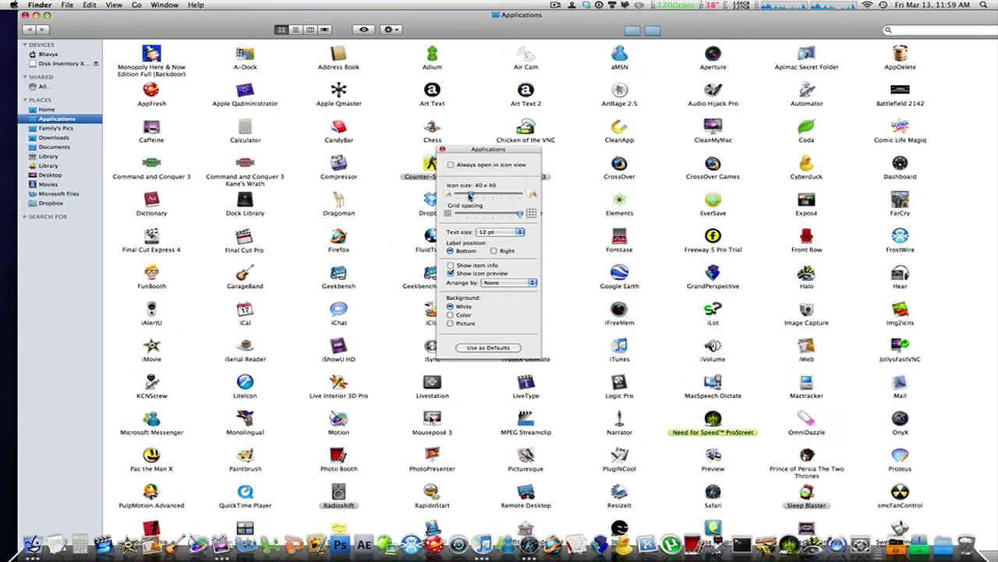
left_click_drag(470, 195, 493, 197)
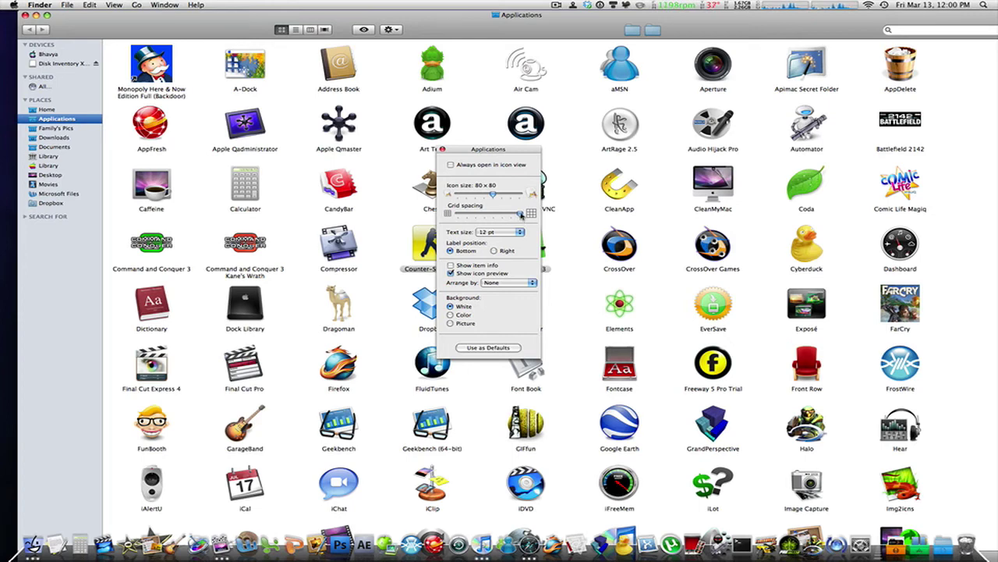
left_click_drag(521, 216, 588, 219)
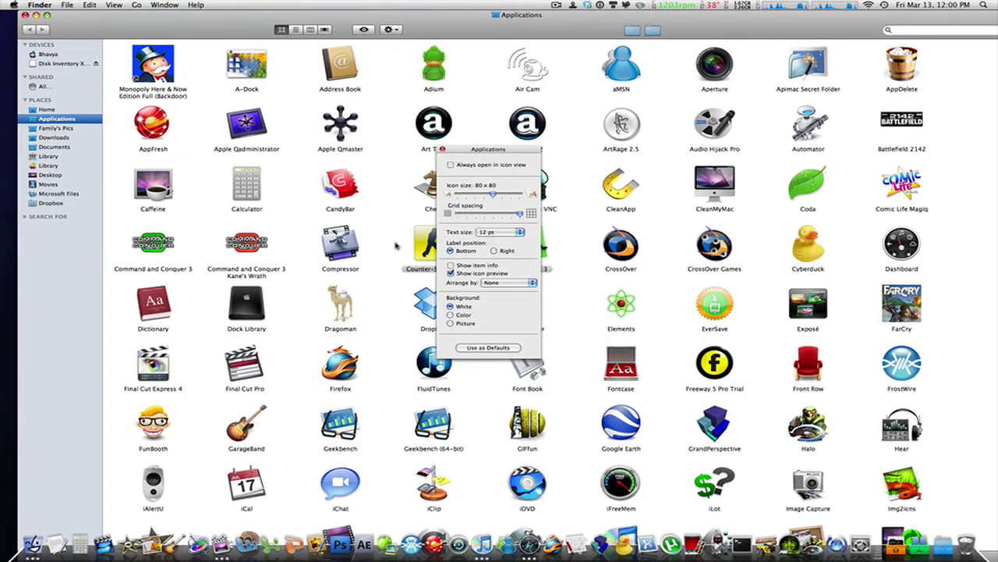
- Examine the available text sizes and icon arrangement choices for the Applications folder without changing them
left_click(508, 235)
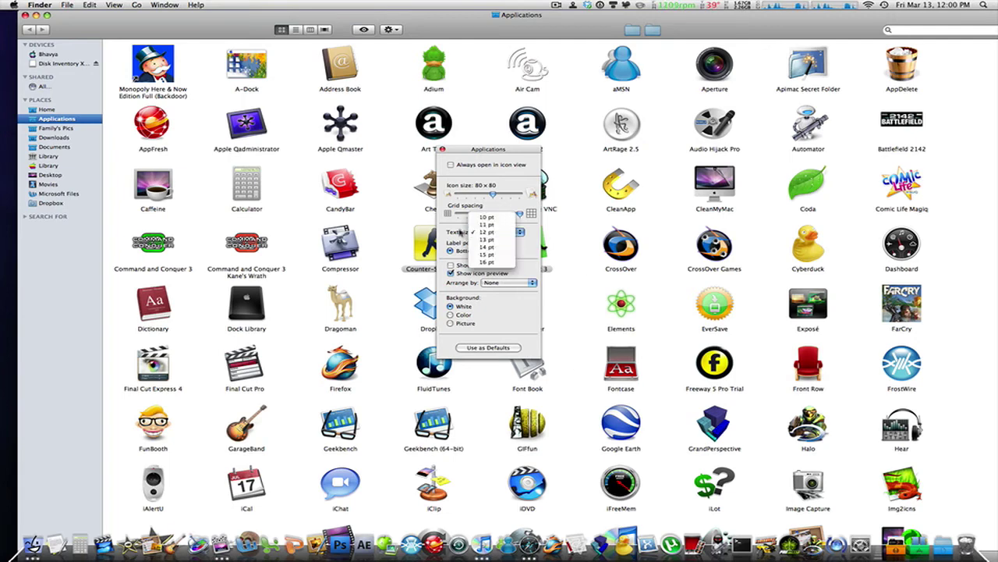
left_click(465, 238)
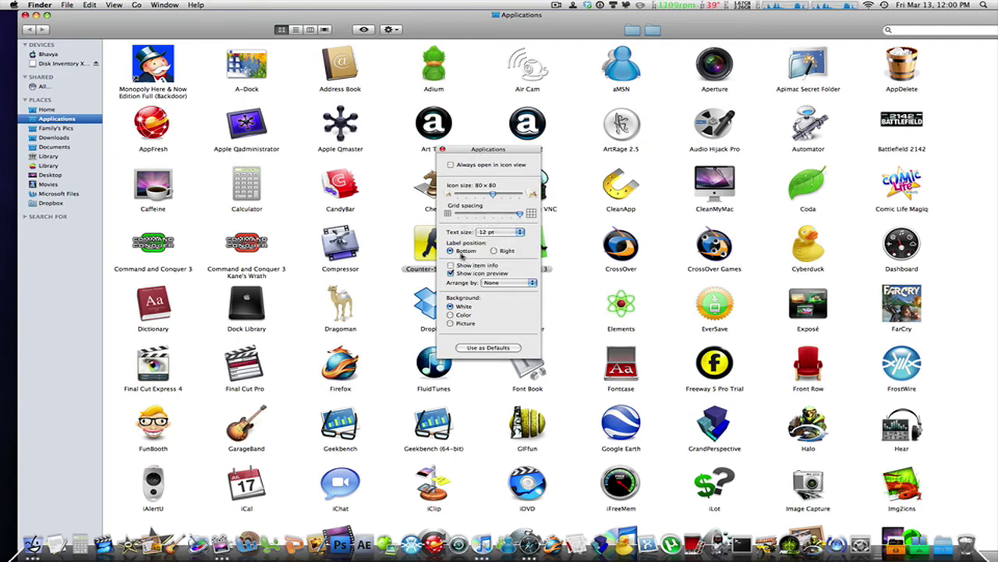
left_click(491, 284)
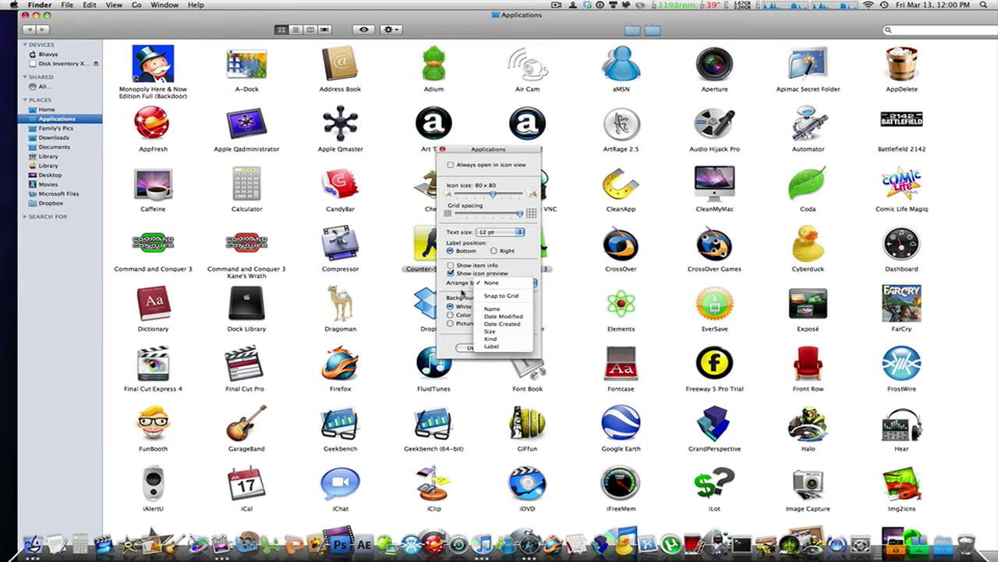
left_click(468, 314)
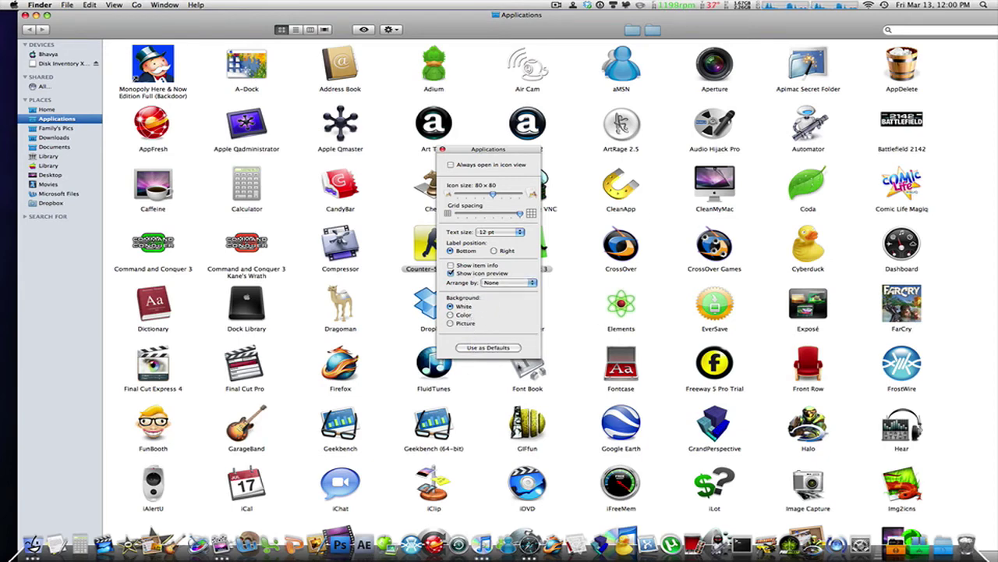
- Try a solid red background colour for the Applications folder, cancel the colour choice, and return to the white background
left_click(460, 316)
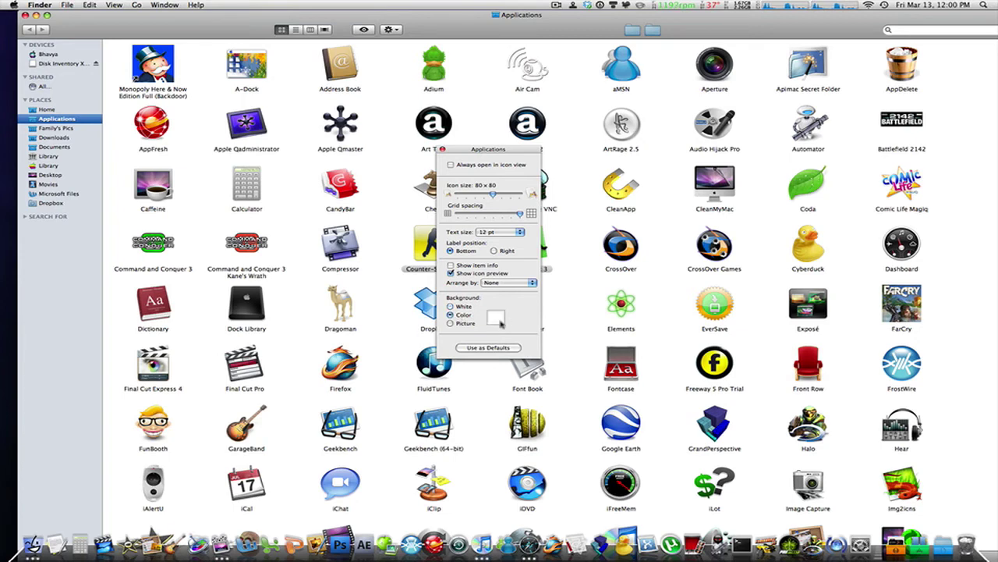
left_click(496, 319)
left_click_drag(490, 192, 582, 210)
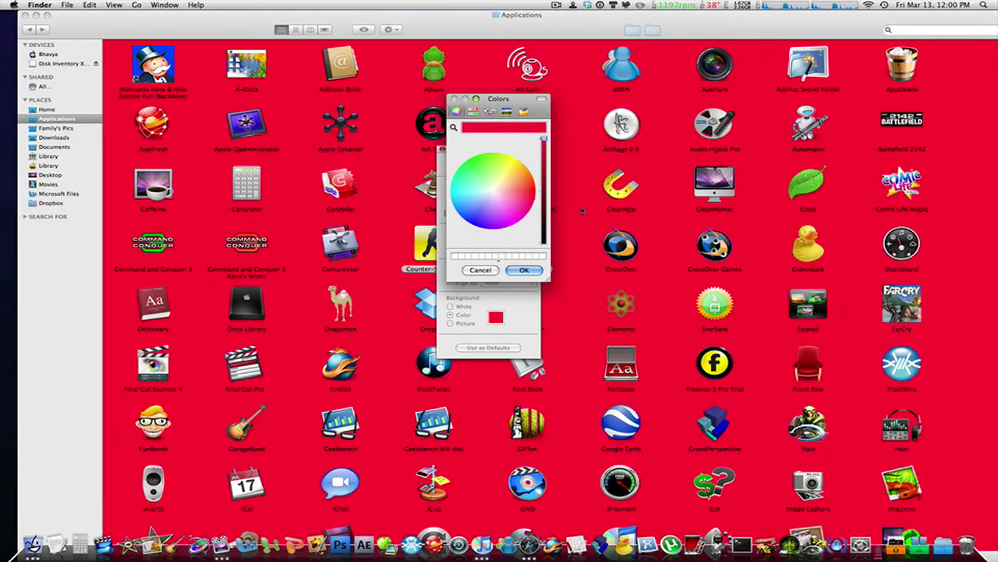
left_click(480, 270)
left_click(450, 306)
- Try the picture 01.jpg as the Applications folder background, check the other desktop pictures, and return to the white background
left_click(458, 325)
left_click(483, 324)
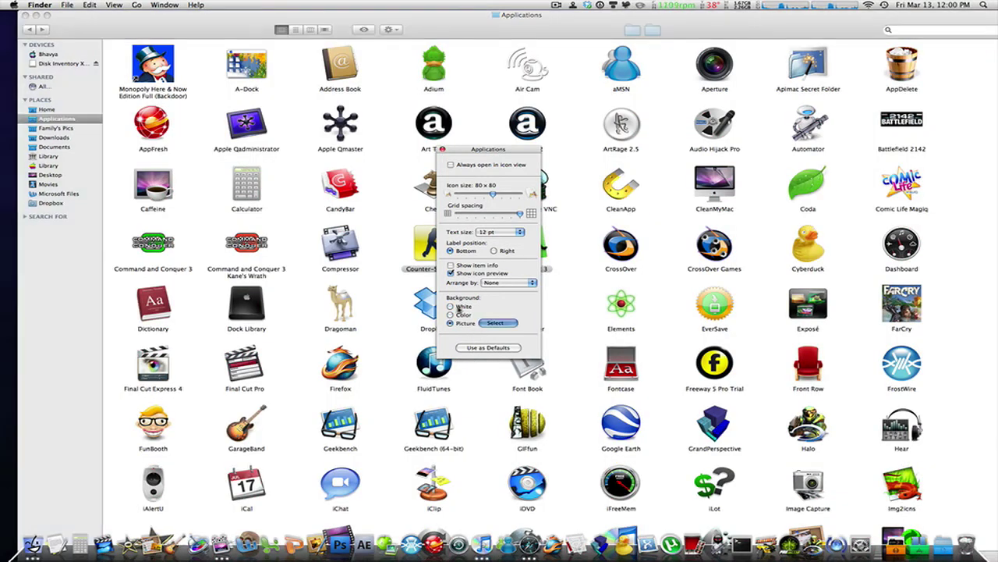
left_click(561, 160)
left_click(603, 269)
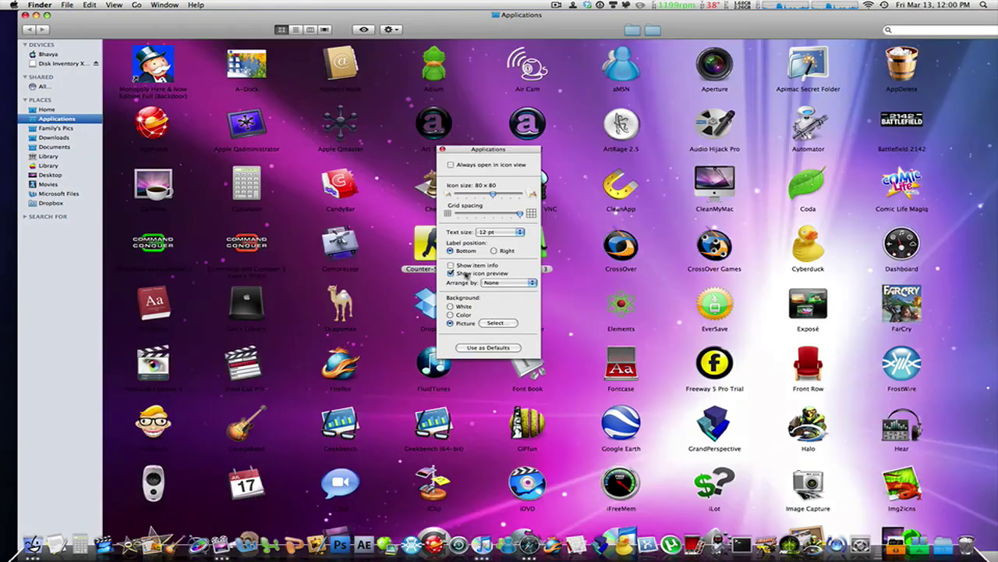
left_click(487, 326)
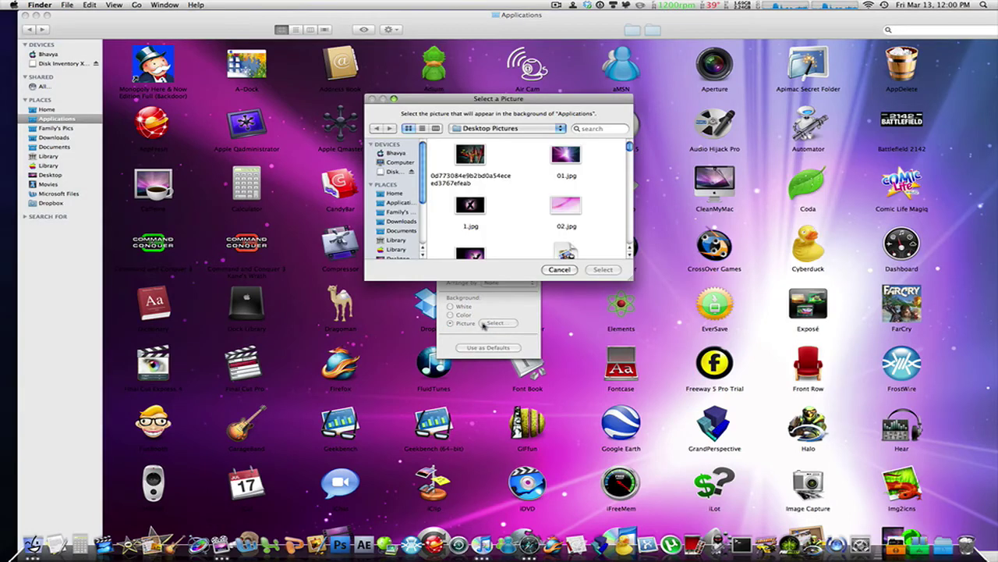
left_click(573, 272)
left_click(459, 308)
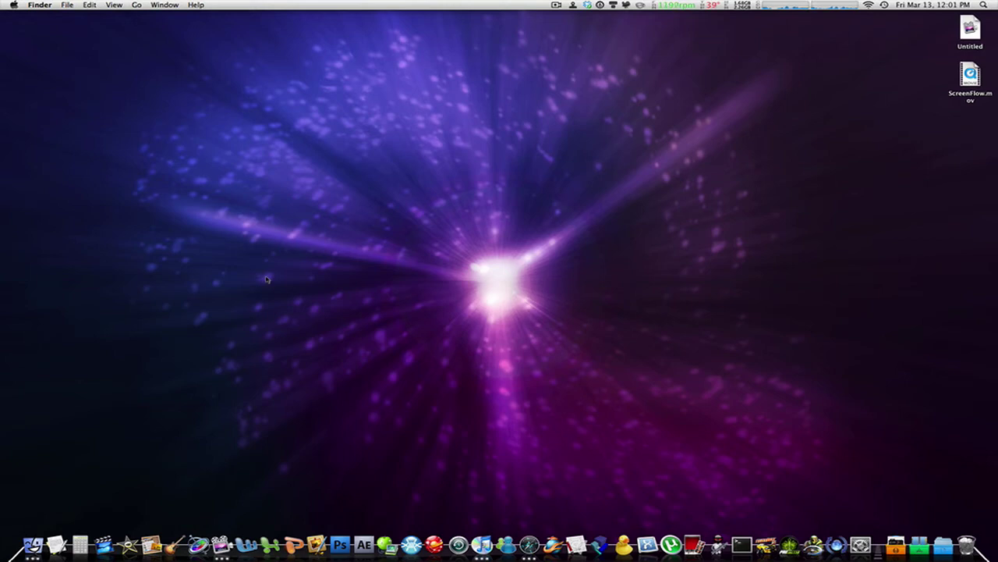
- Switch to the space with Safari and play the "Surfin' with Sam [Ep1]" video, muting the system sound and pausing and resuming playback
key("ctrl+Left")
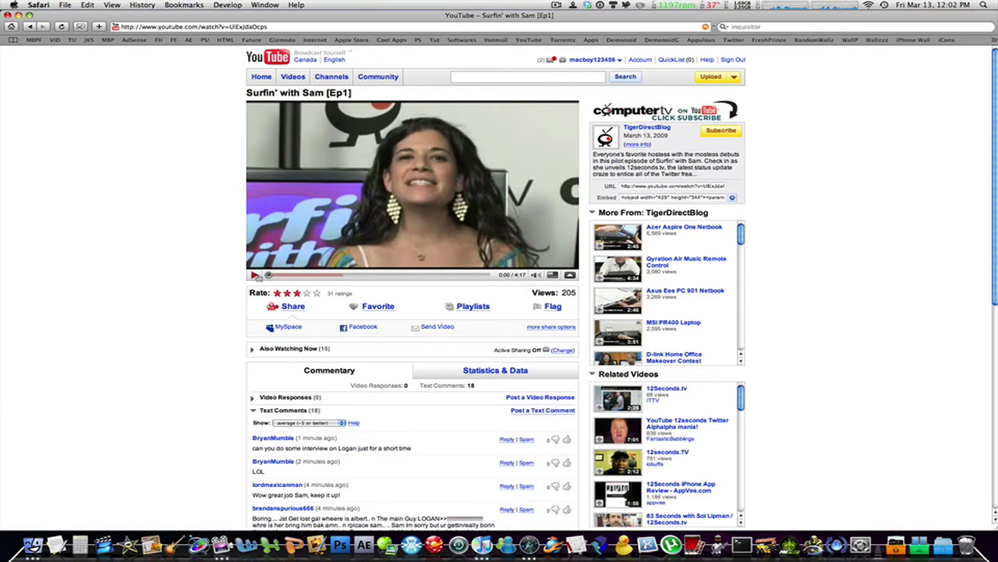
left_click(254, 275)
key("XF86AudioMute")
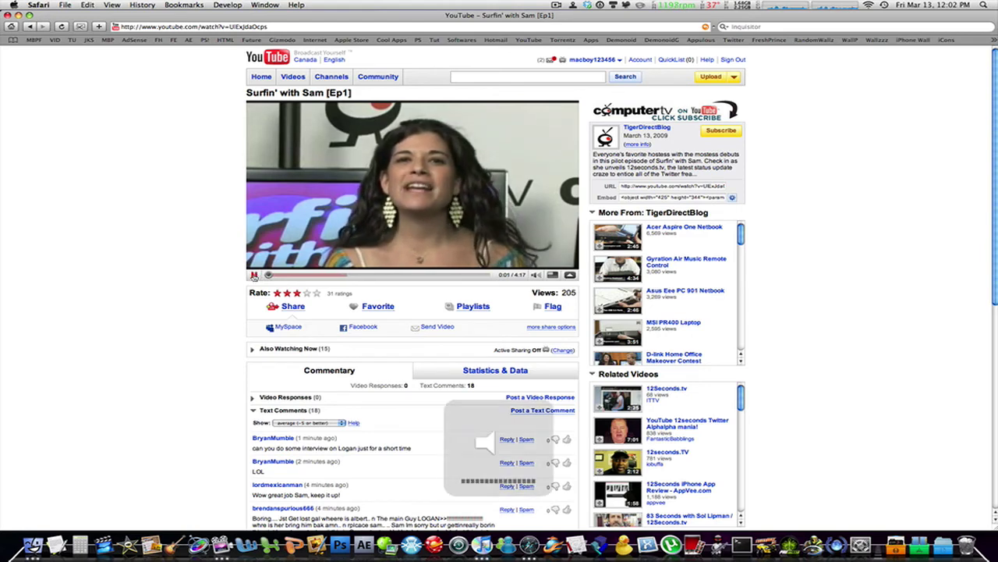
left_click(253, 275)
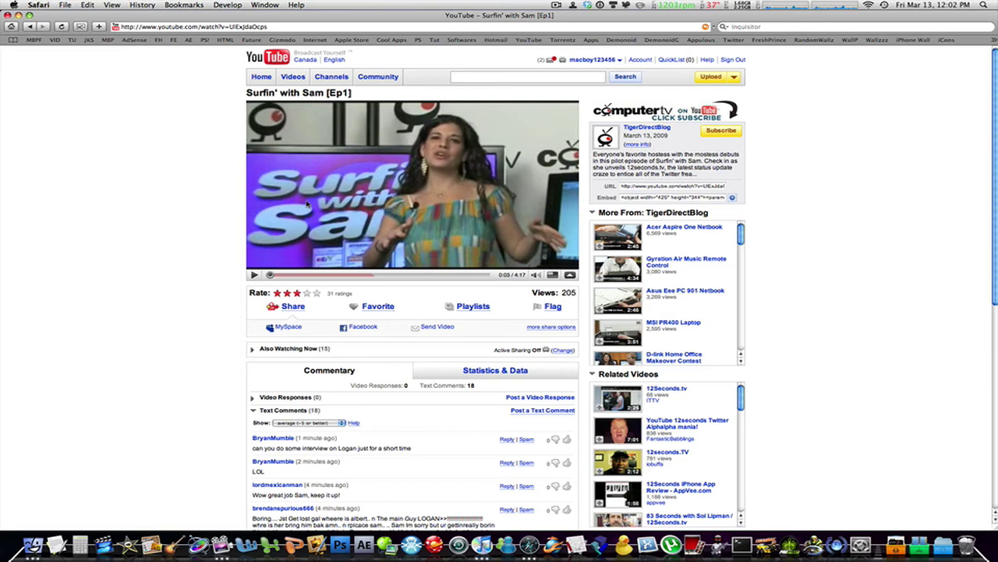
left_click(254, 276)
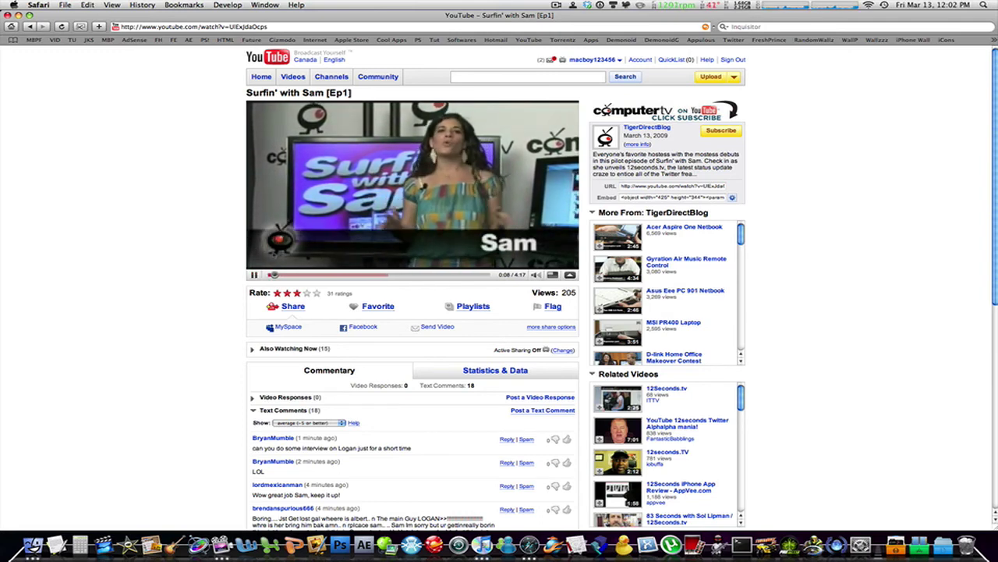
left_click(329, 178)
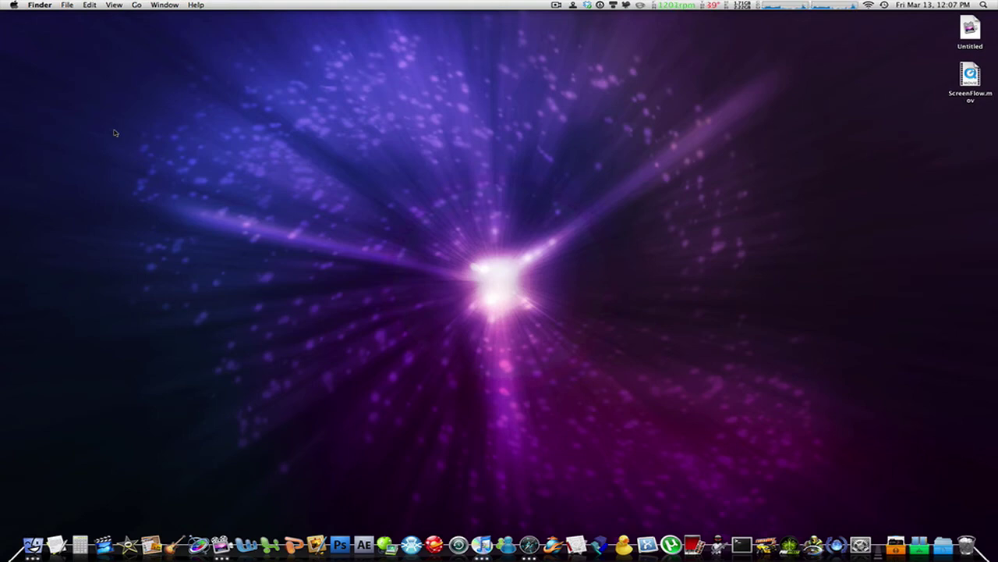
- Switch to the Safari space, review the Reset Safari options, toggle the removal of saved names and passwords off and on, and cancel the reset
key("ctrl+Left")
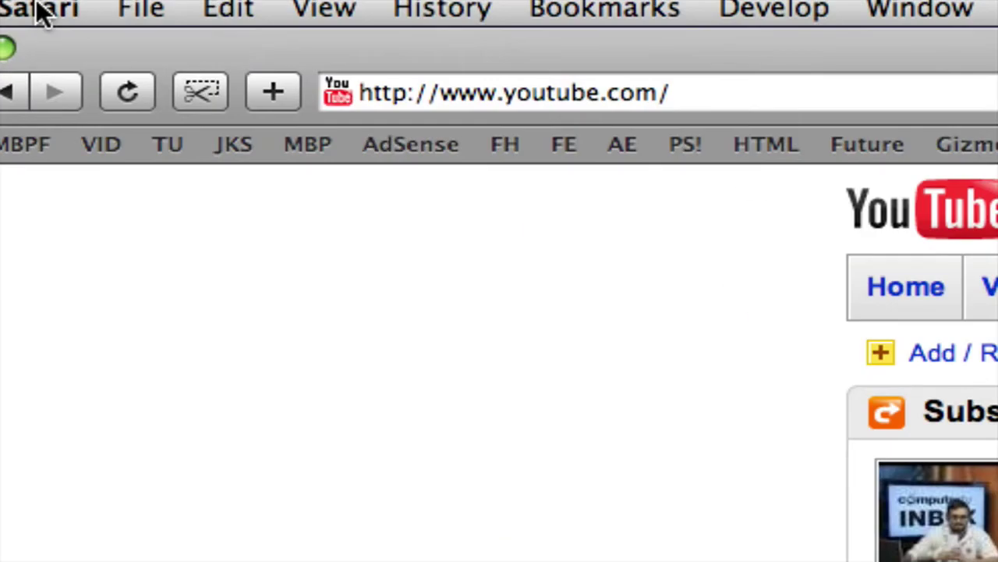
left_click(38, 8)
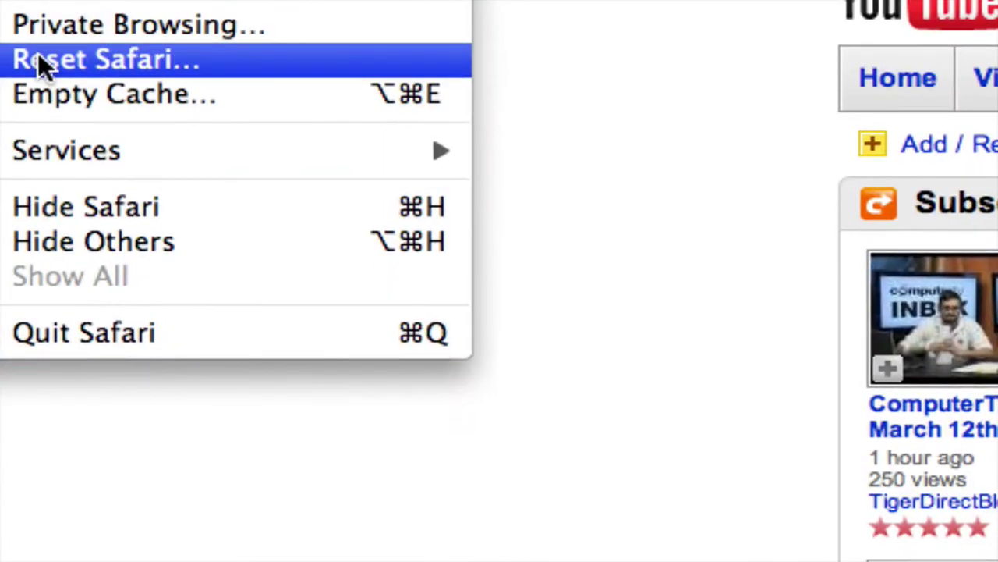
left_click(37, 52)
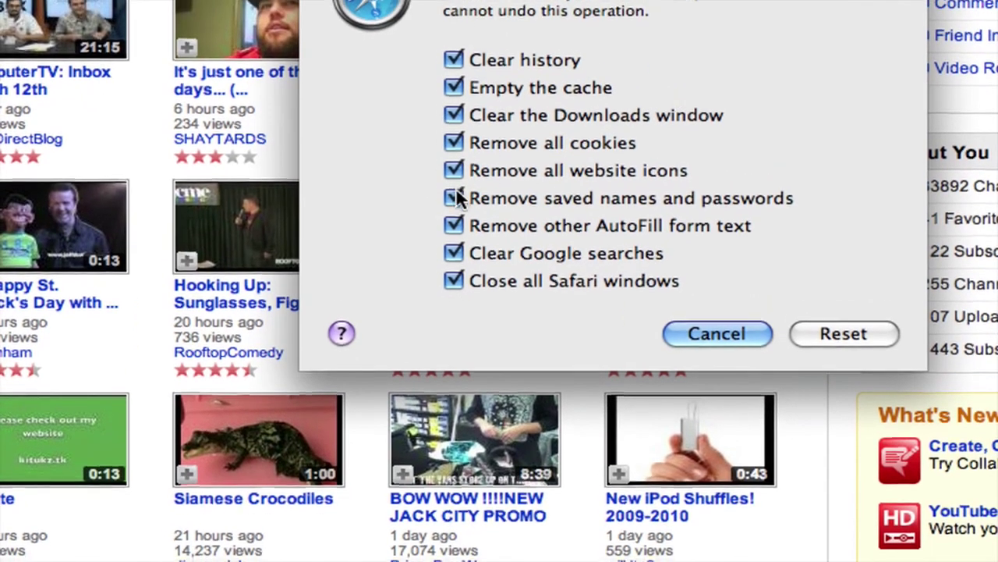
left_click(455, 197)
left_click(455, 197)
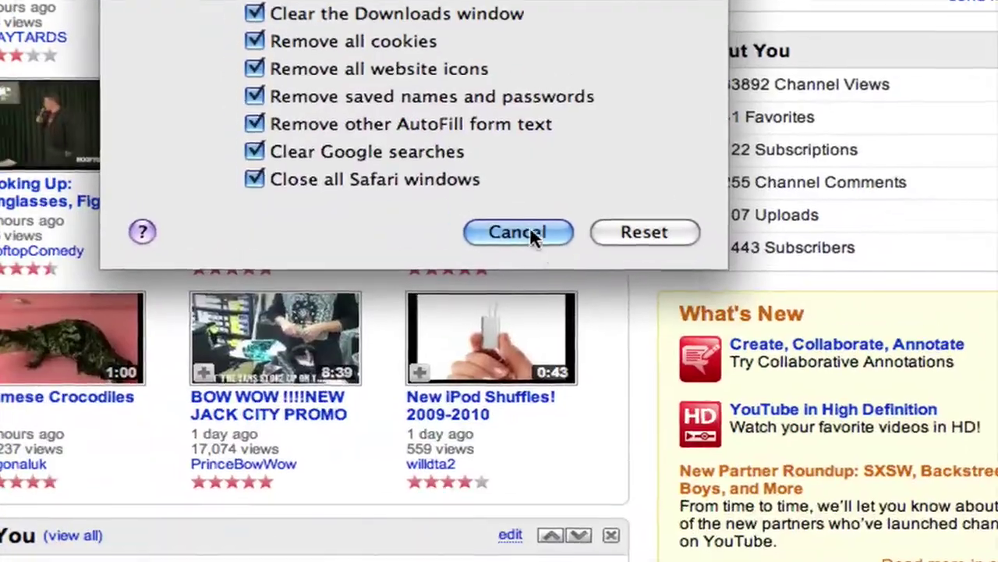
left_click(715, 331)
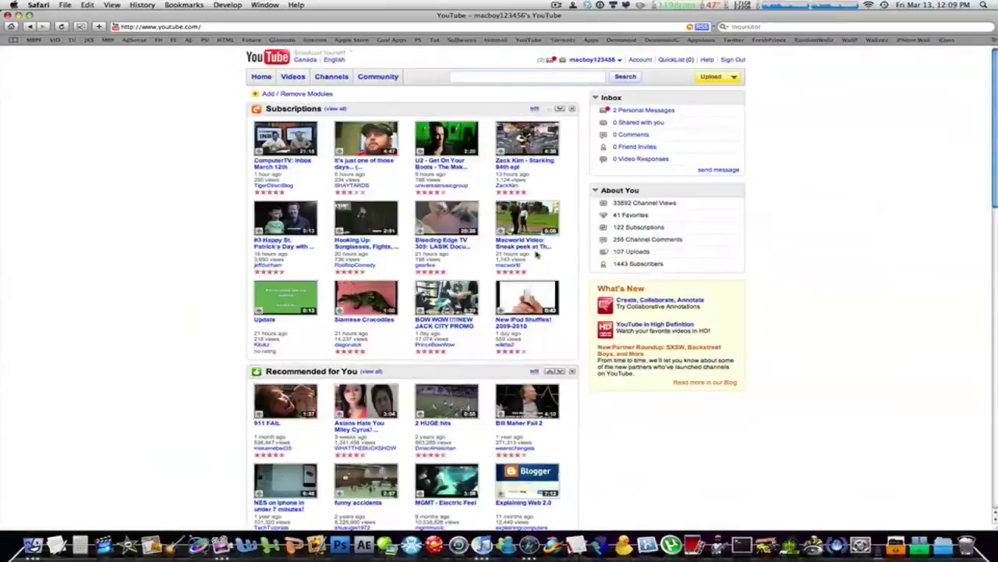